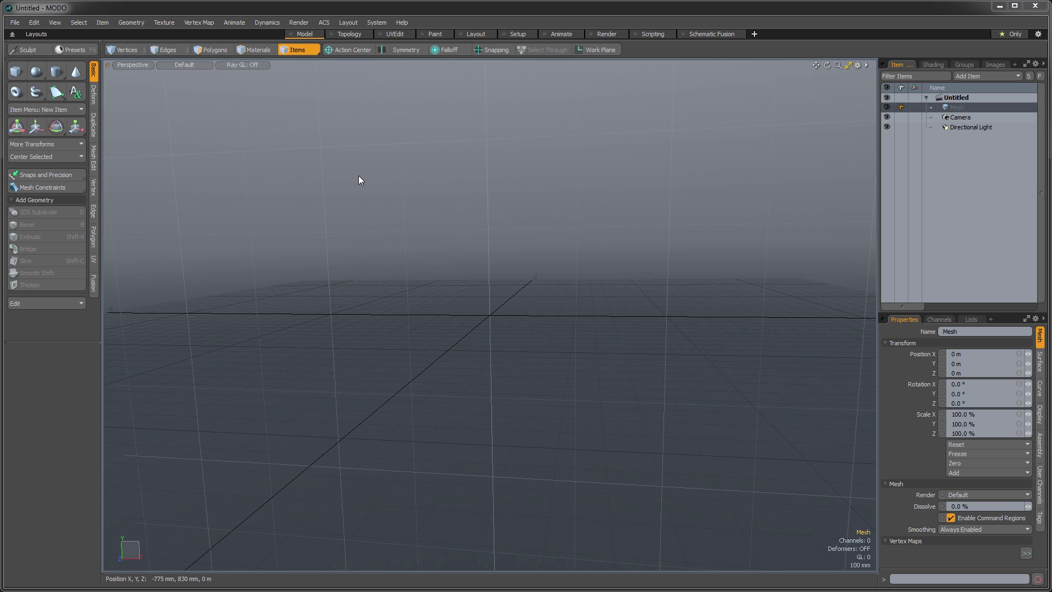
In Preferences > File I/O > Image I/O, set Default Image Format to PNG 16-bit, then close
{"action": "left_click", "coordinate": [377, 23]}
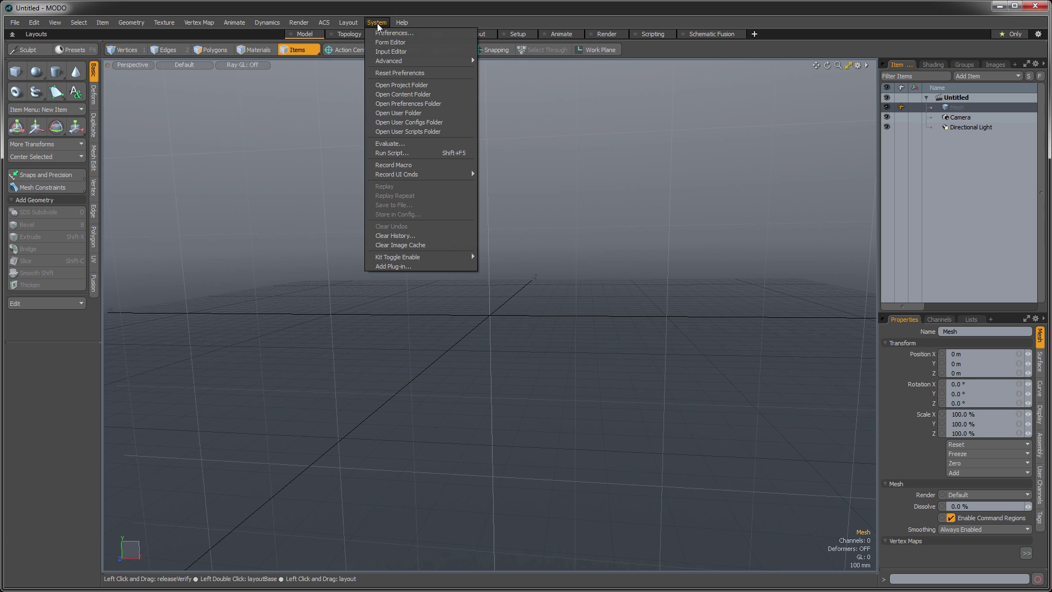
{"action": "left_click", "coordinate": [387, 30]}
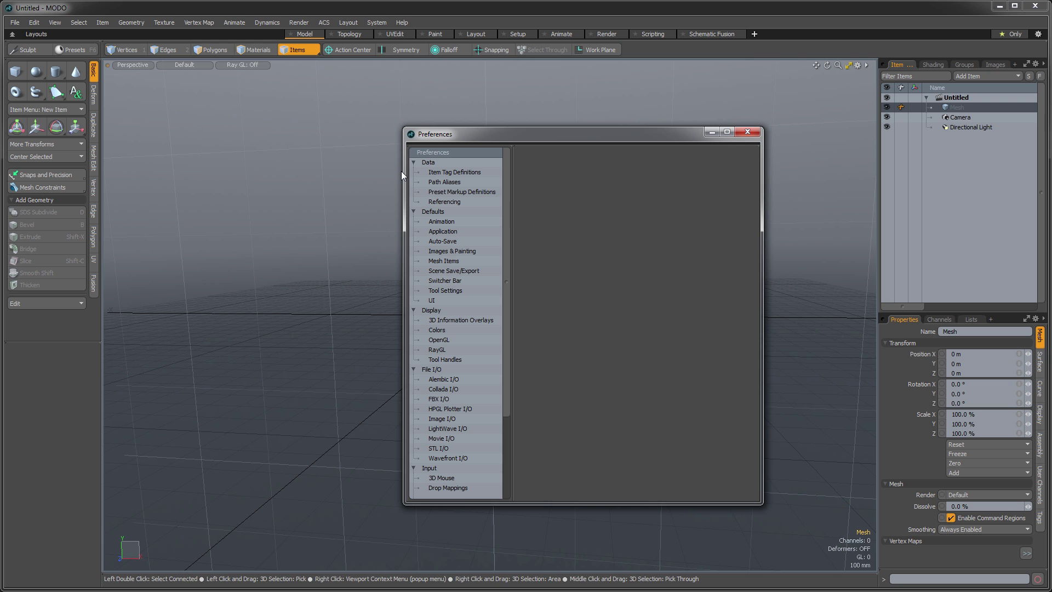
{"action": "scroll", "coordinate": [456, 416], "scroll_direction": "down", "scroll_amount": 3}
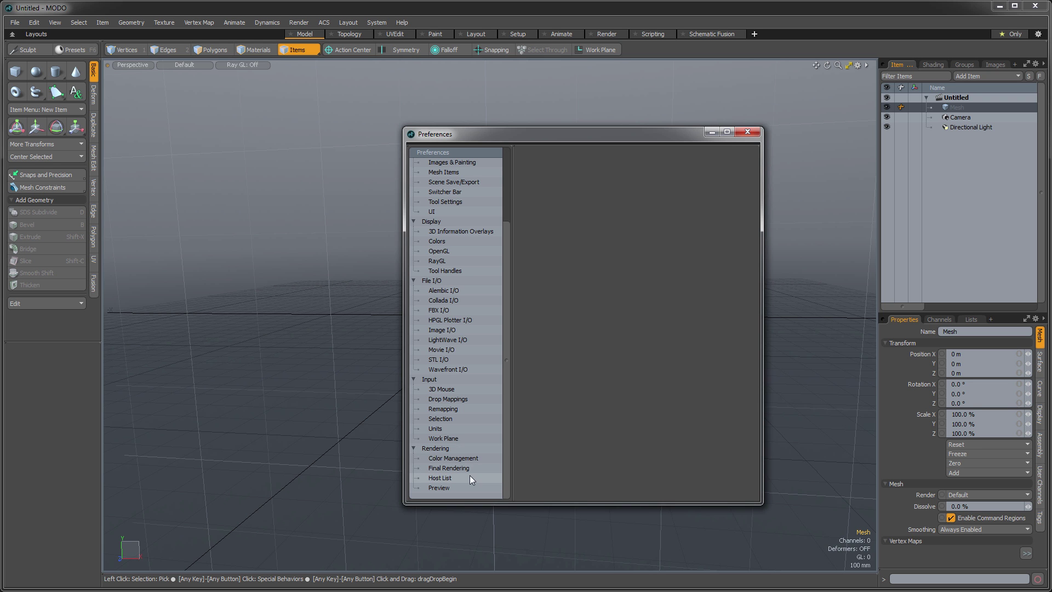
{"action": "left_click", "coordinate": [451, 329]}
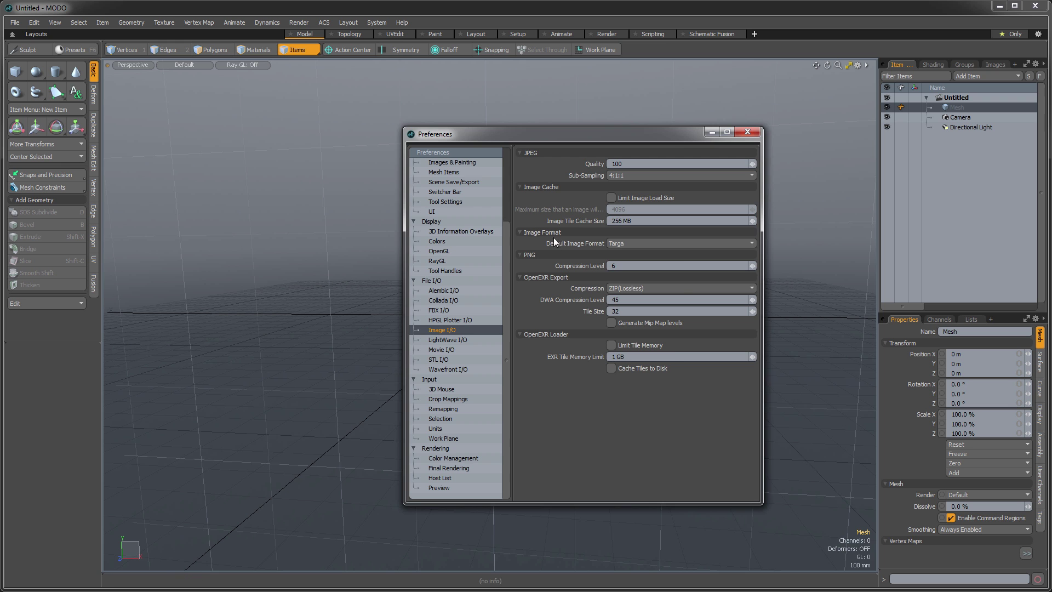
{"action": "left_click", "coordinate": [624, 243]}
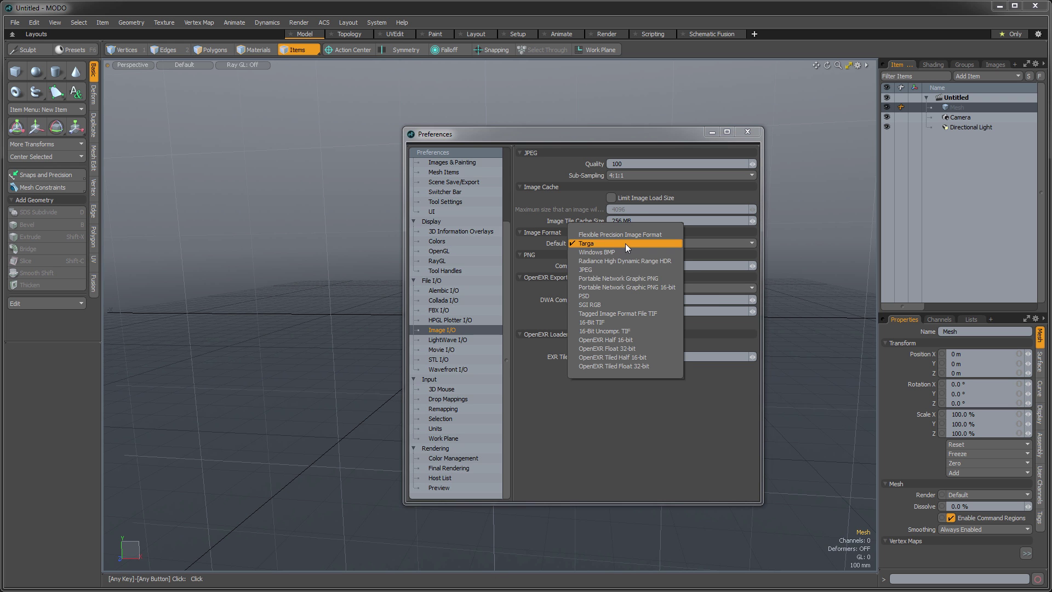
{"action": "left_click", "coordinate": [612, 286]}
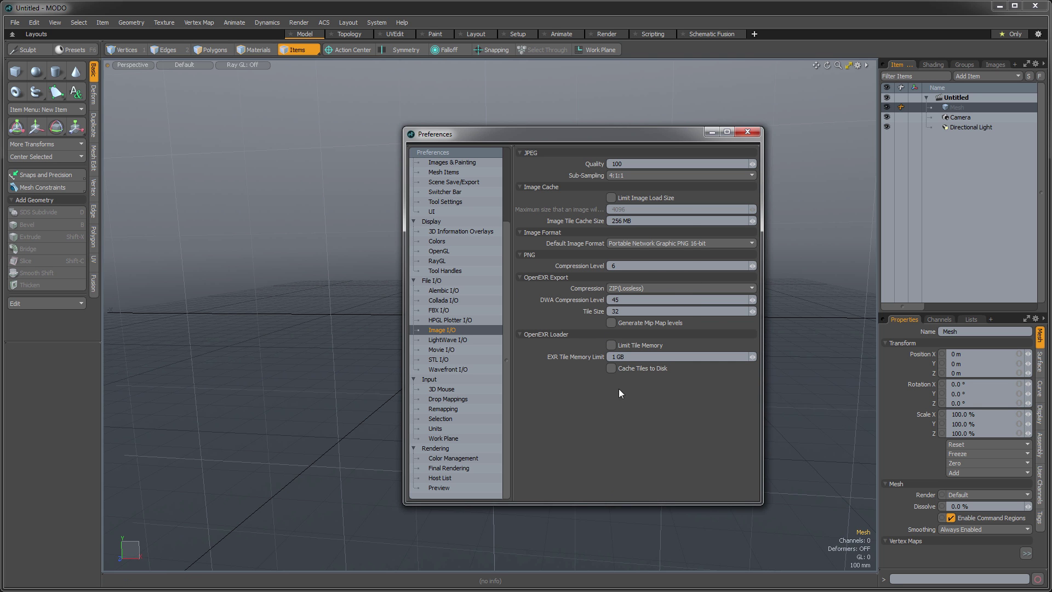
{"action": "left_click", "coordinate": [635, 243]}
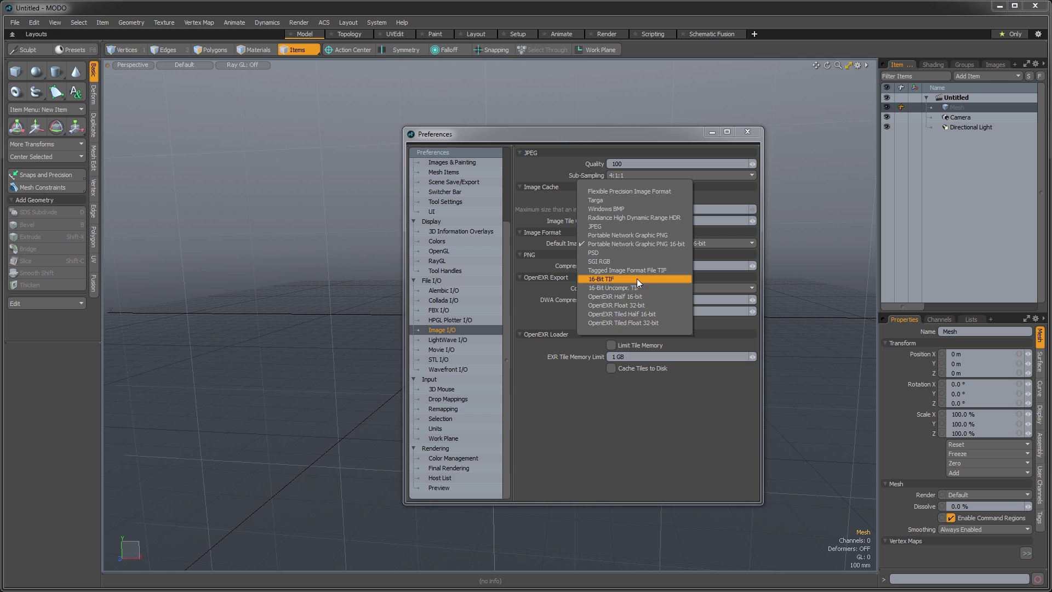
{"action": "left_click", "coordinate": [565, 137]}
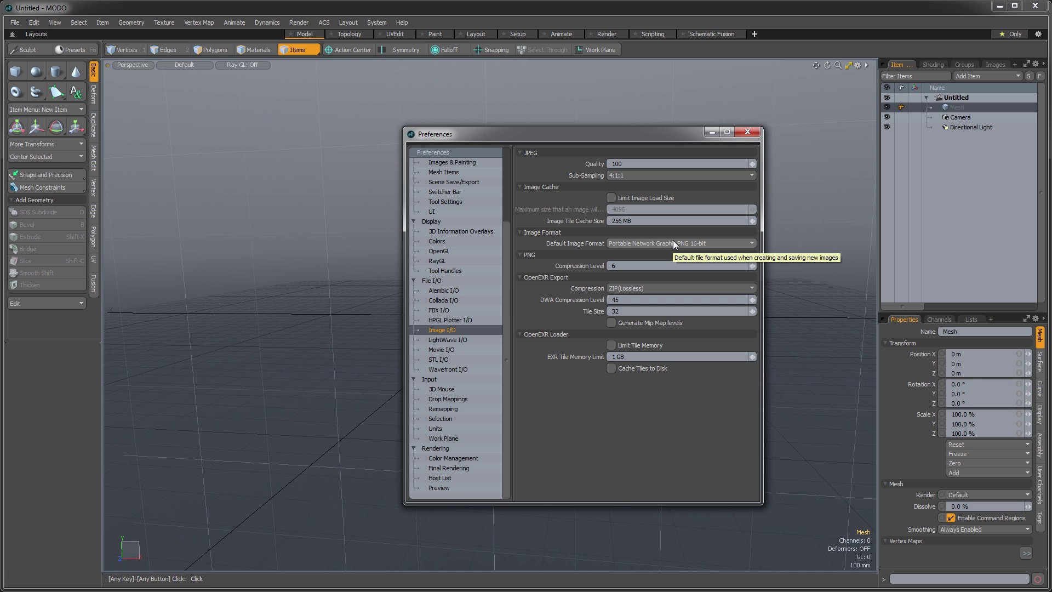
{"action": "left_click", "coordinate": [743, 135]}
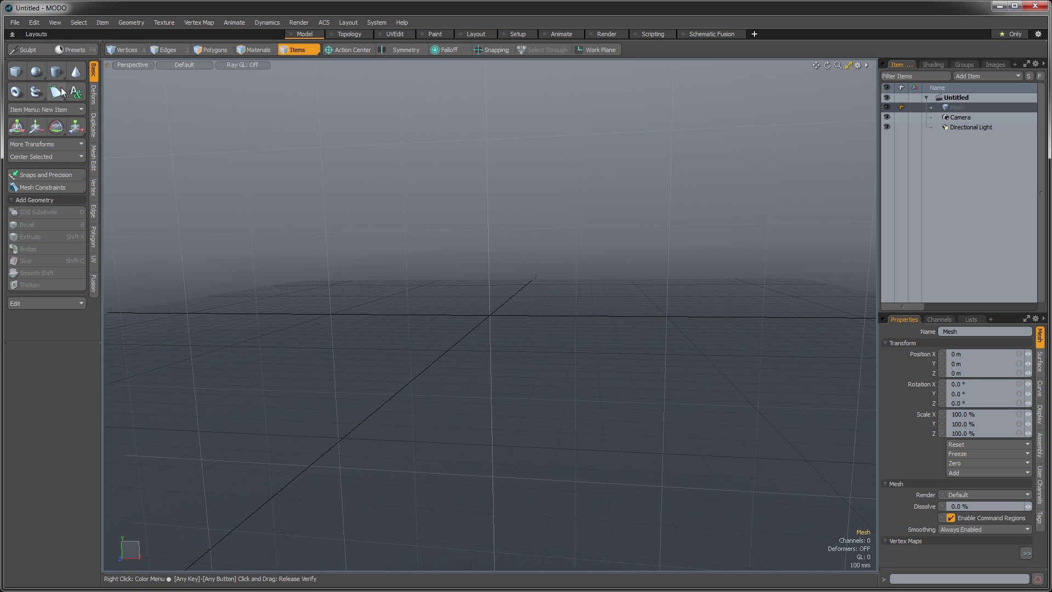
Start File > Config Export and rename the file to DefaultImageFormat_Pref in the Configs folder
{"action": "left_click", "coordinate": [15, 23]}
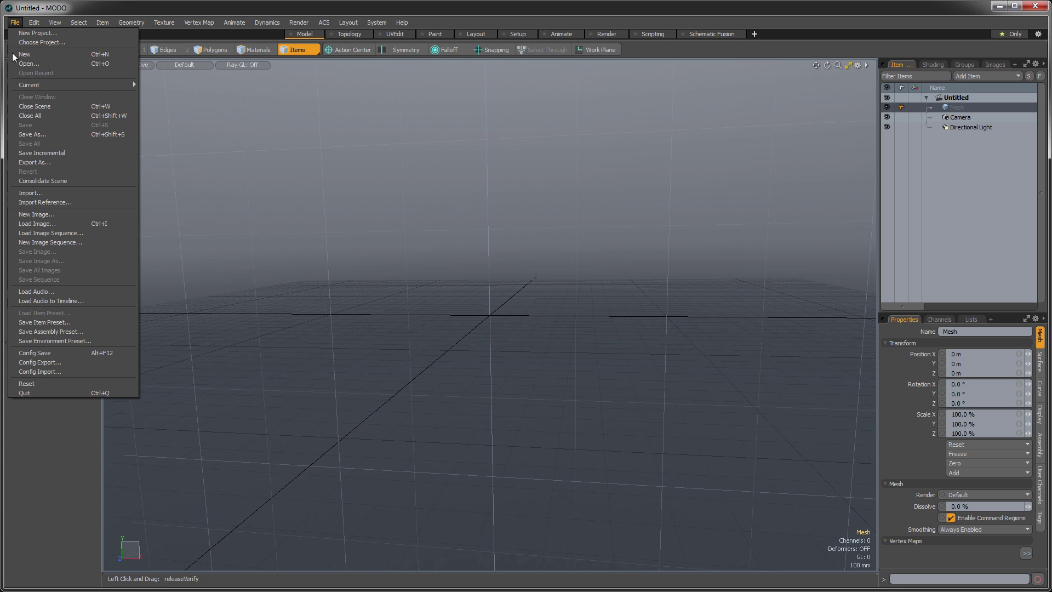
{"action": "left_click", "coordinate": [65, 364]}
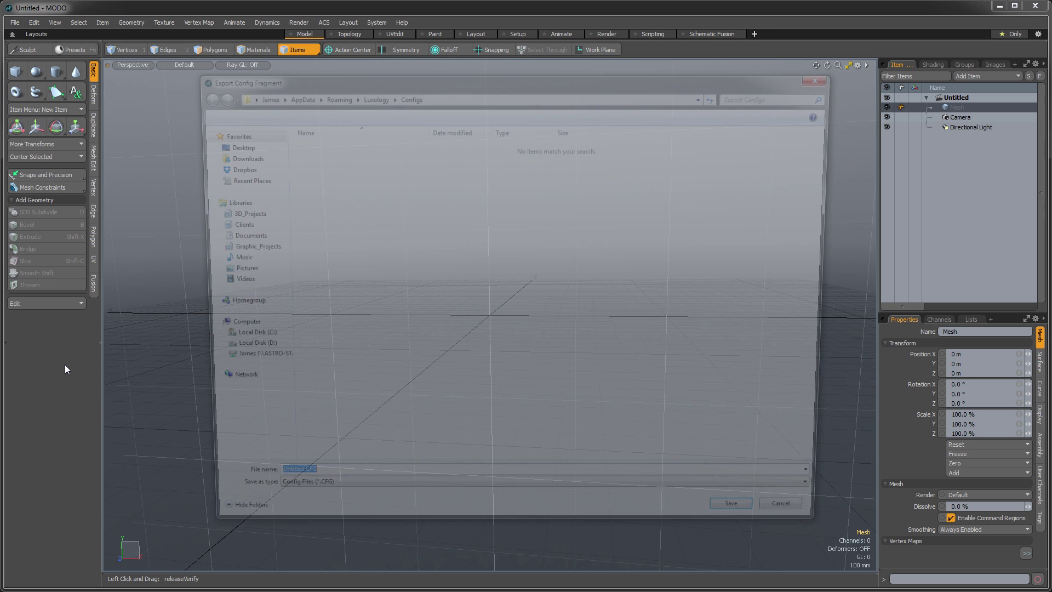
{"action": "left_click_drag", "start_coordinate": [443, 77], "coordinate": [436, 79]}
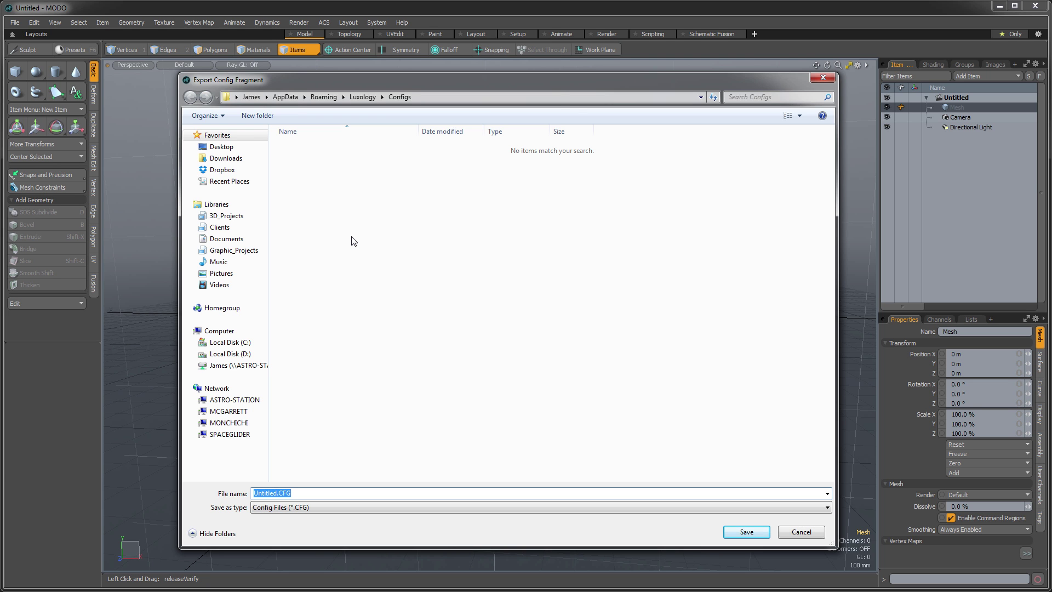
{"action": "left_click", "coordinate": [277, 492]}
{"action": "left_click_drag", "start_coordinate": [277, 492], "coordinate": [253, 493]}
{"action": "type", "text": "DefaultImageFormat"}
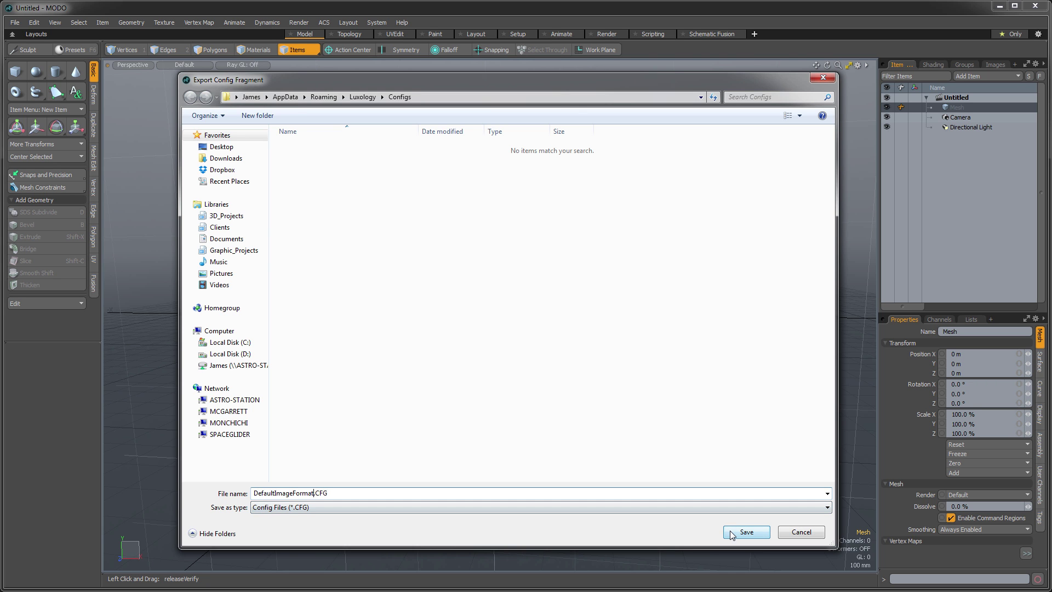
{"action": "type", "text": "_Pref"}
Save the file and set Fragment to Preferences, keeping Import Resulting File checked
{"action": "left_click", "coordinate": [745, 534]}
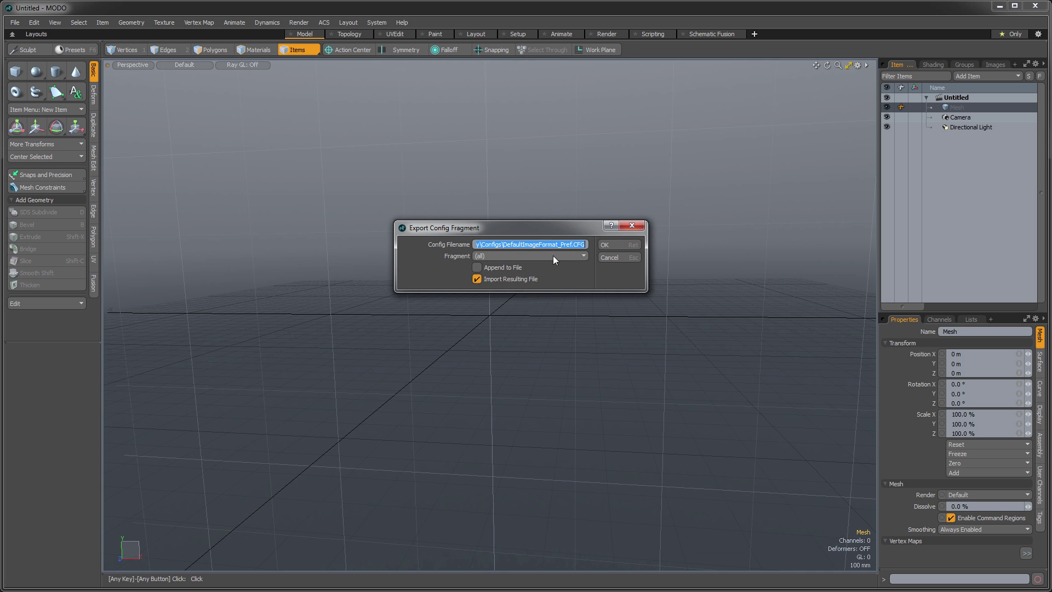
{"action": "left_click_drag", "start_coordinate": [465, 232], "coordinate": [427, 248]}
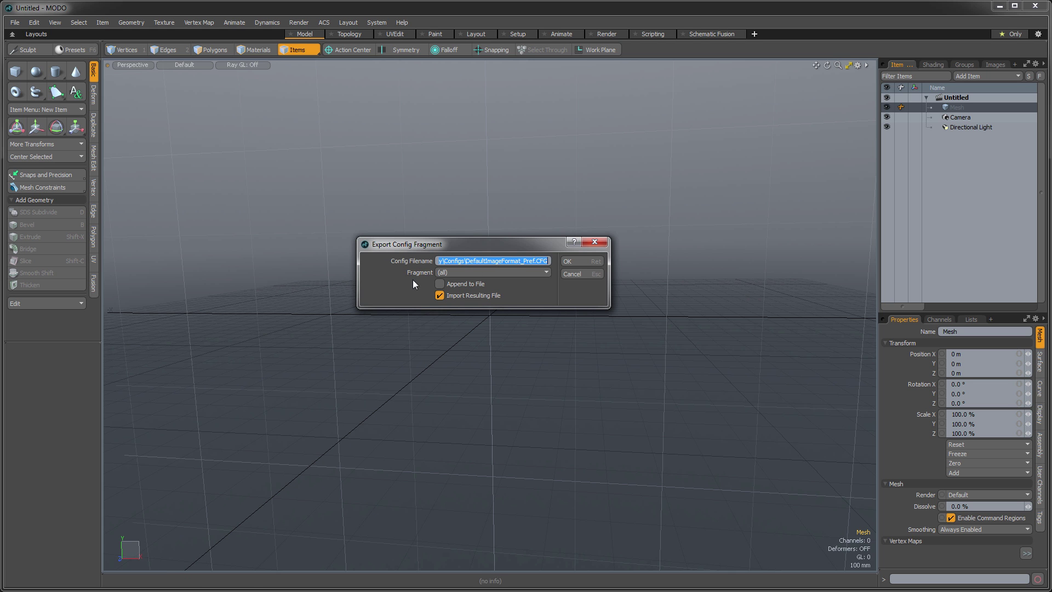
{"action": "left_click", "coordinate": [467, 274]}
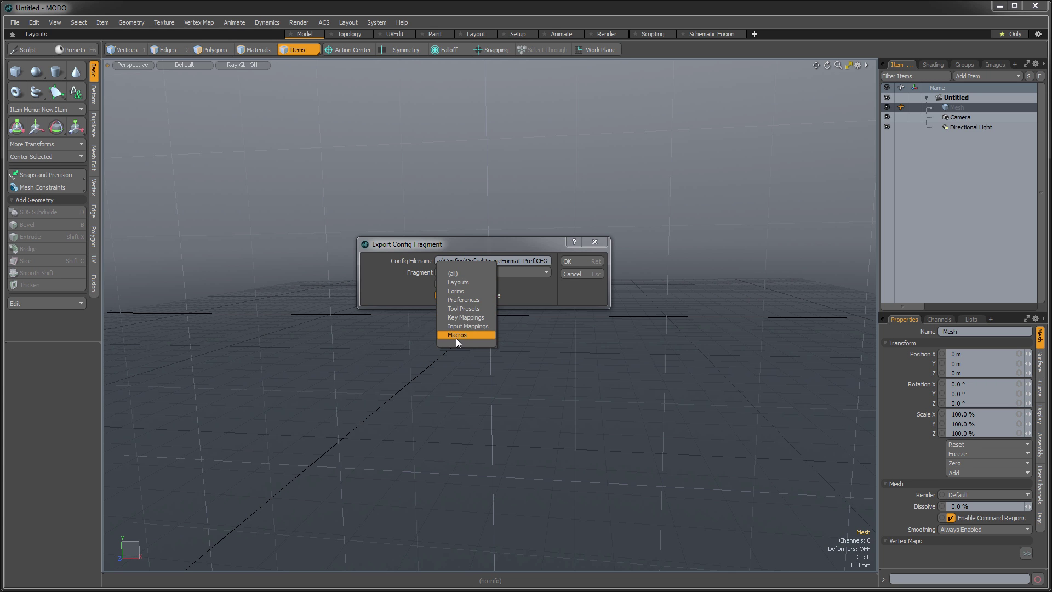
{"action": "left_click", "coordinate": [466, 300]}
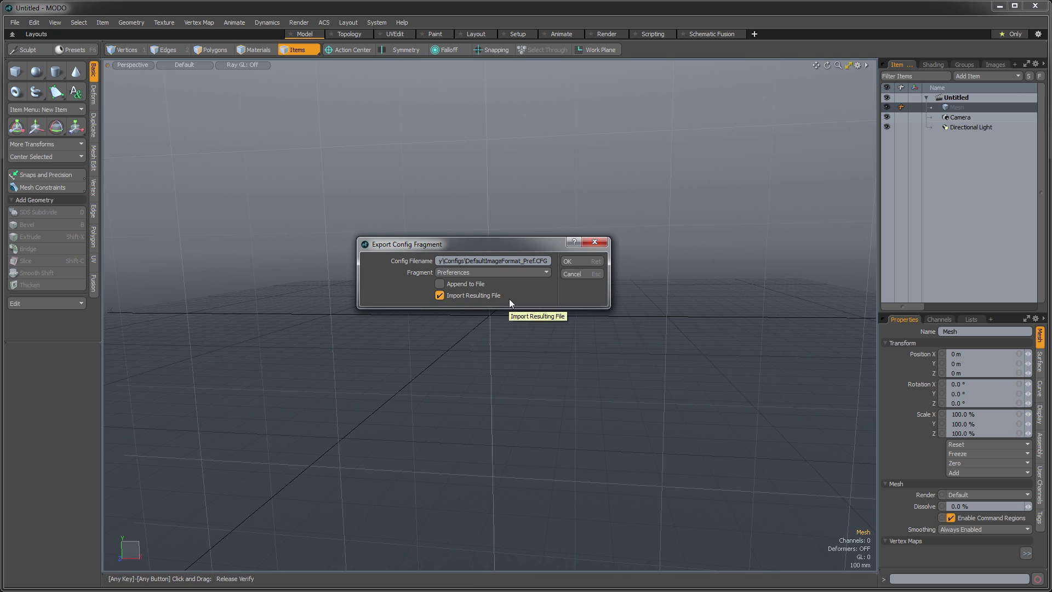
{"action": "left_click_drag", "start_coordinate": [505, 246], "coordinate": [551, 247]}
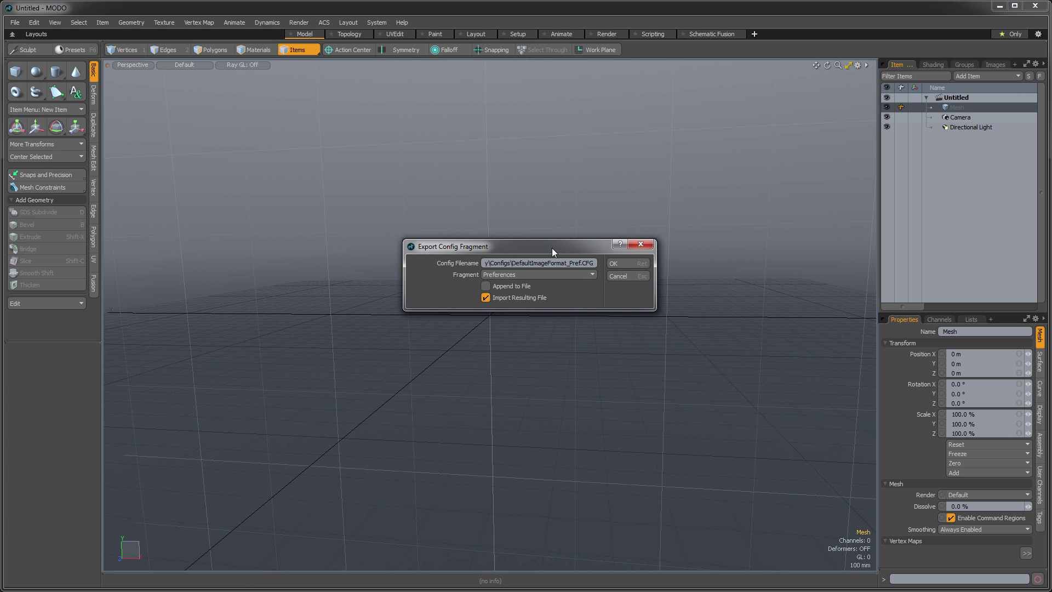
Confirm the Preferences fragment export with OK, then dismiss the File menu unused
{"action": "left_click", "coordinate": [622, 262]}
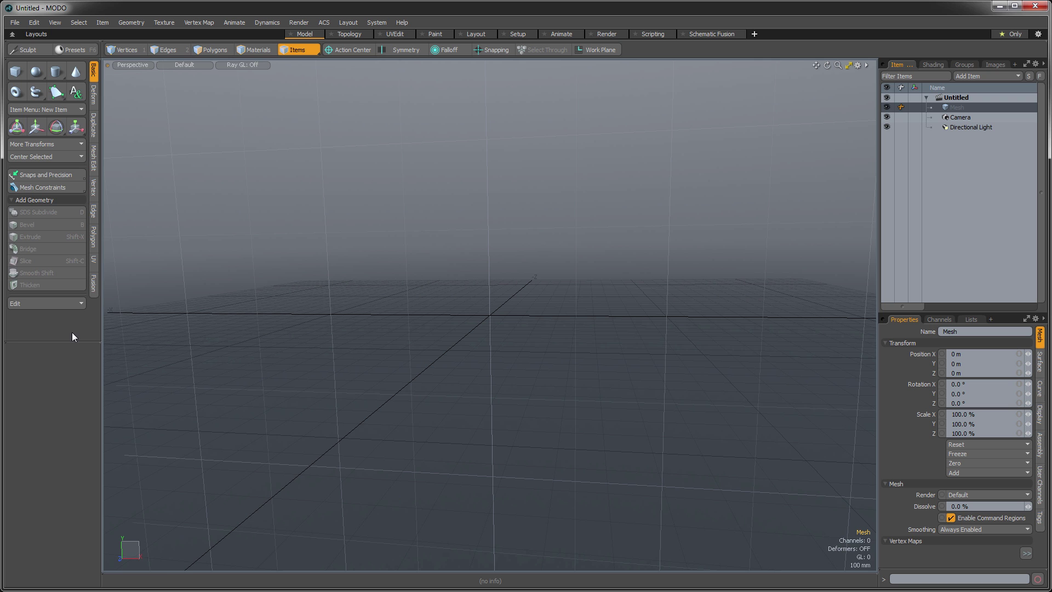
{"action": "left_click", "coordinate": [15, 24]}
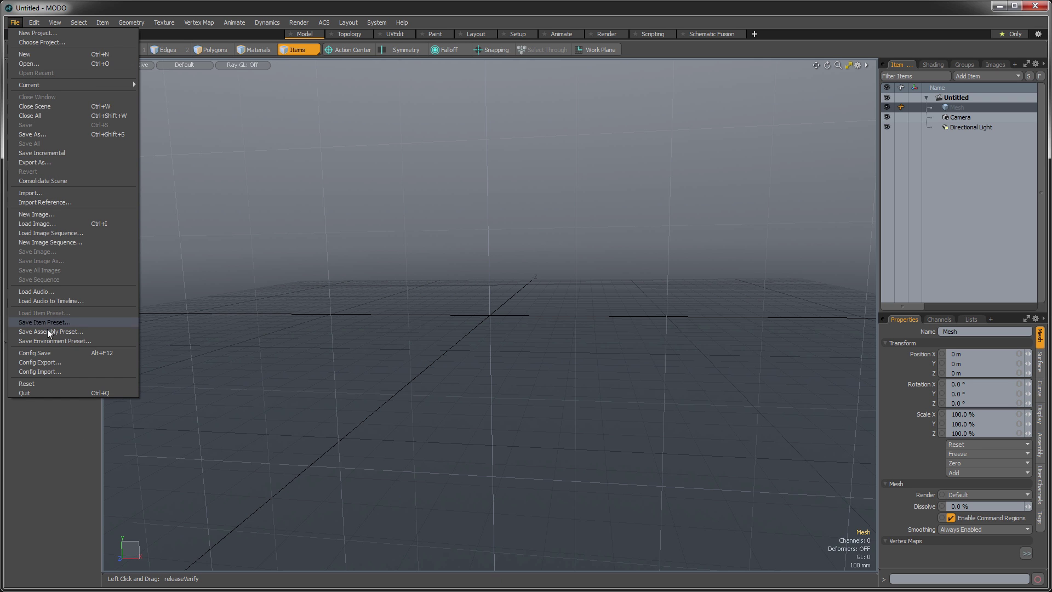
{"action": "left_click", "coordinate": [55, 412]}
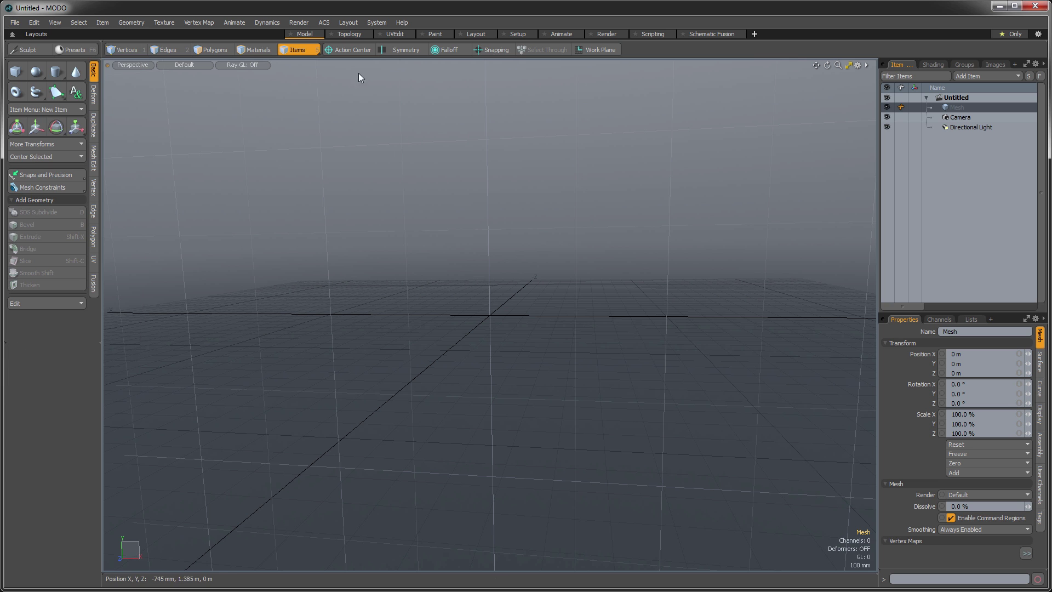
In Preferences > Defaults > Auto-Save, change Time Interval from 15 to 20 minutes
{"action": "left_click", "coordinate": [374, 23]}
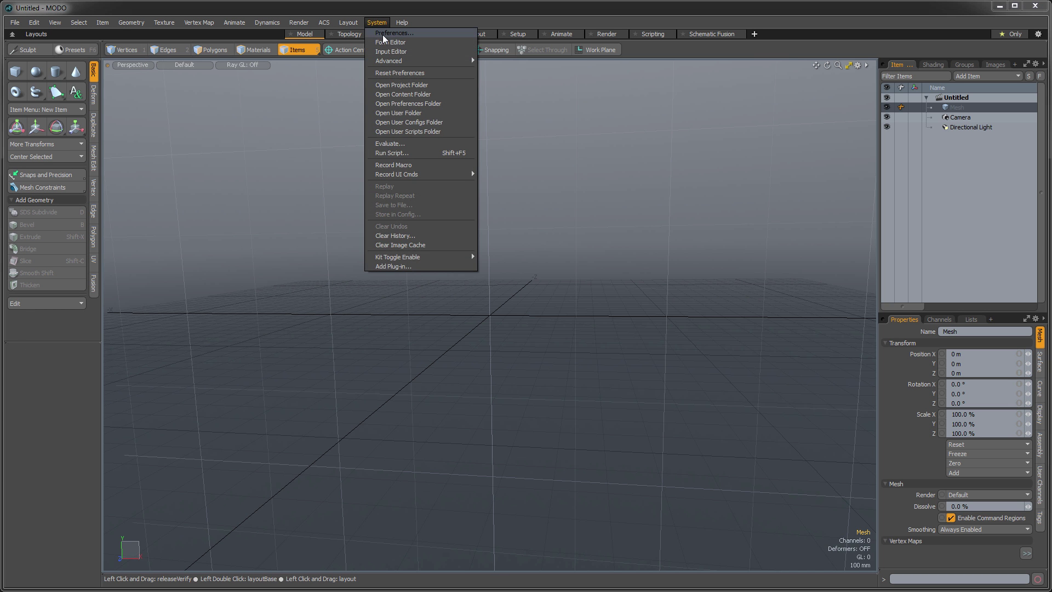
{"action": "left_click", "coordinate": [383, 34]}
{"action": "scroll", "coordinate": [479, 435], "scroll_direction": "down", "scroll_amount": 3}
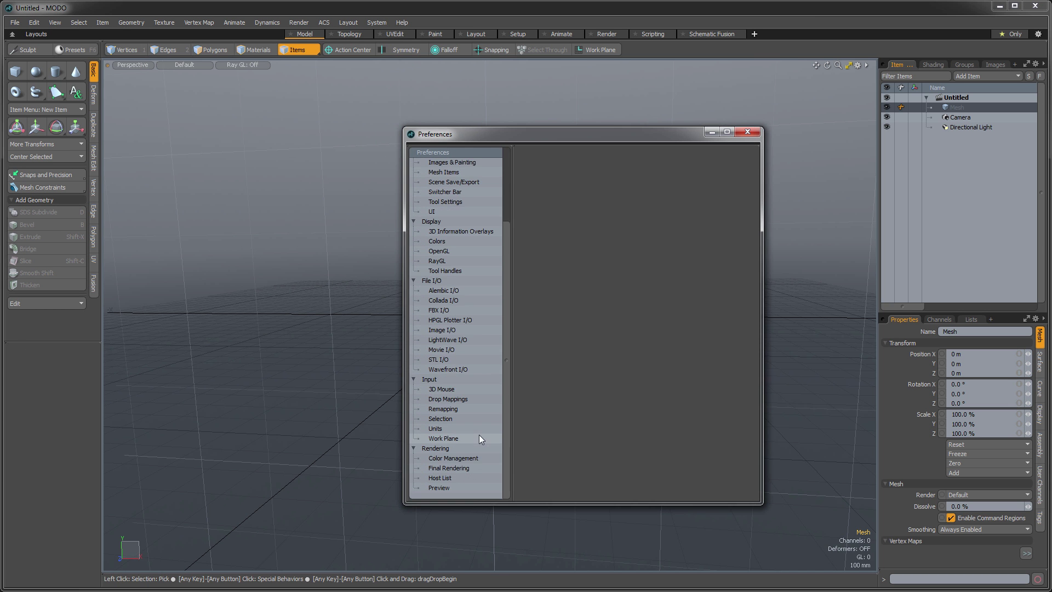
{"action": "left_click", "coordinate": [459, 456]}
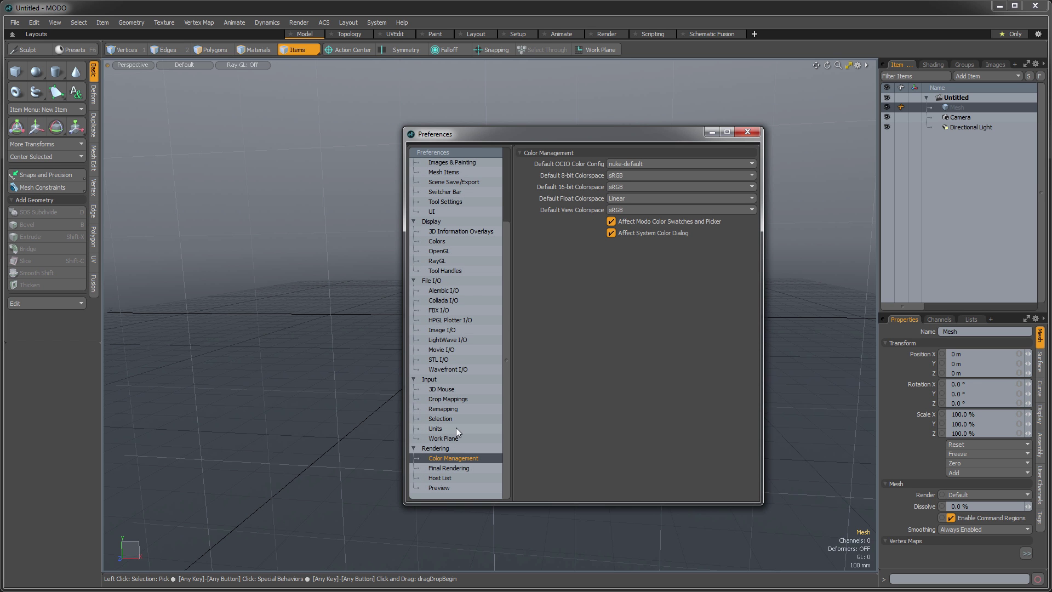
{"action": "scroll", "coordinate": [455, 433], "scroll_direction": "up", "scroll_amount": 3}
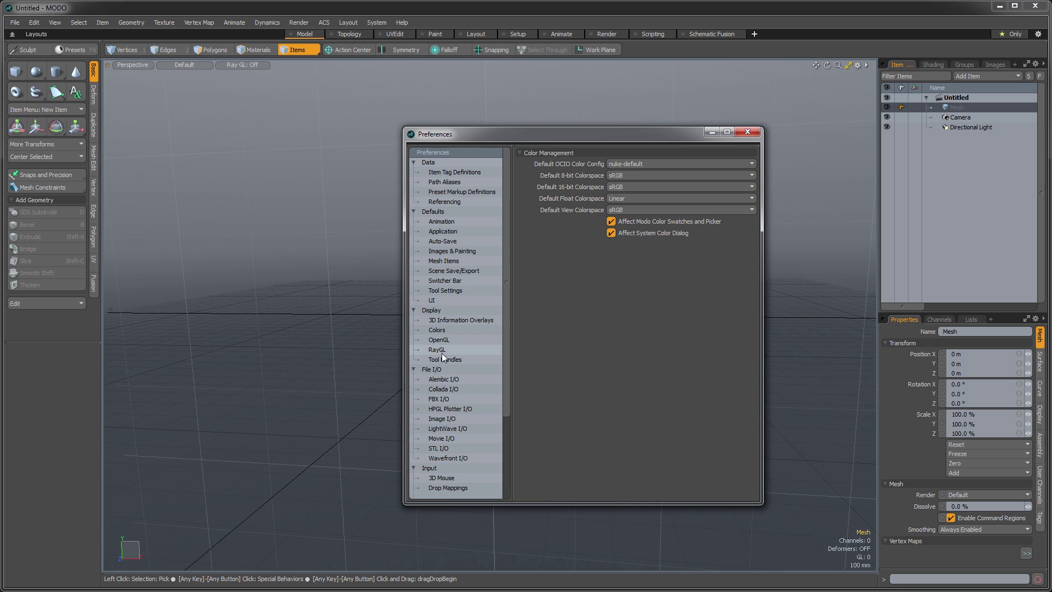
{"action": "left_click", "coordinate": [436, 241]}
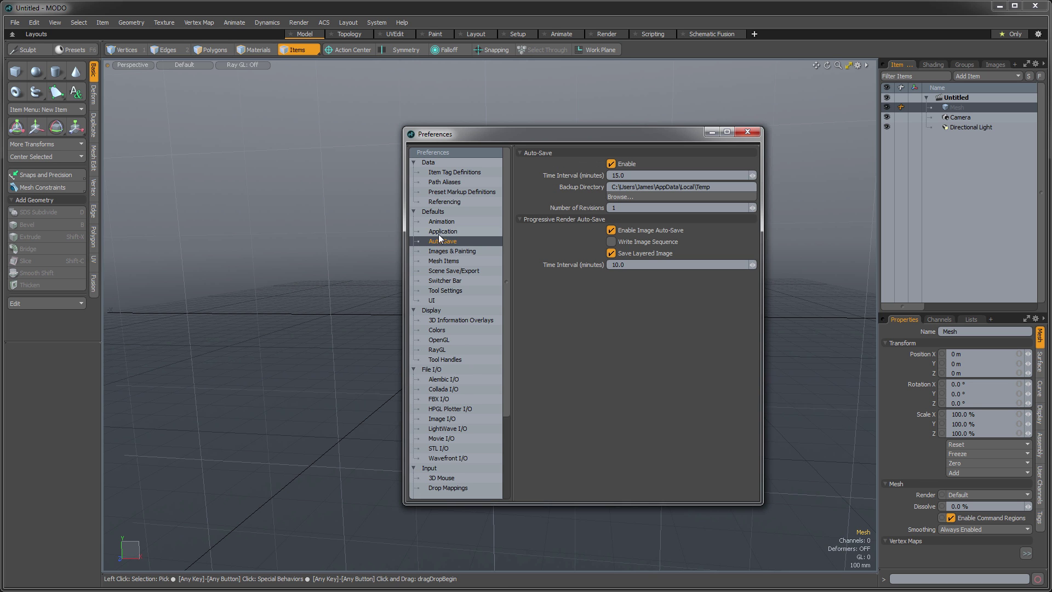
{"action": "left_click", "coordinate": [619, 175]}
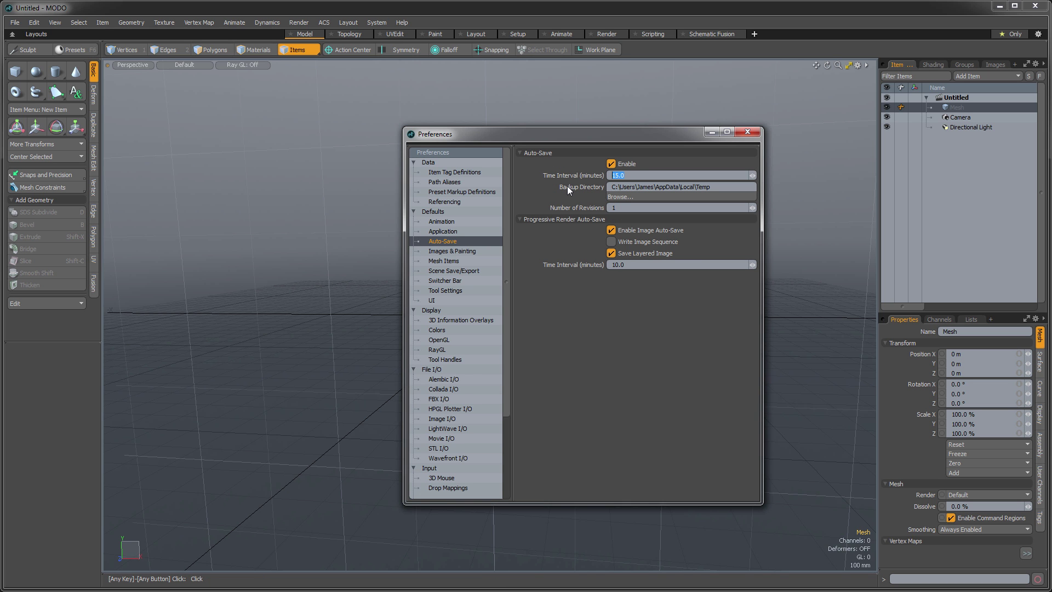
{"action": "type", "text": "20"}
{"action": "key", "text": "Tab"}
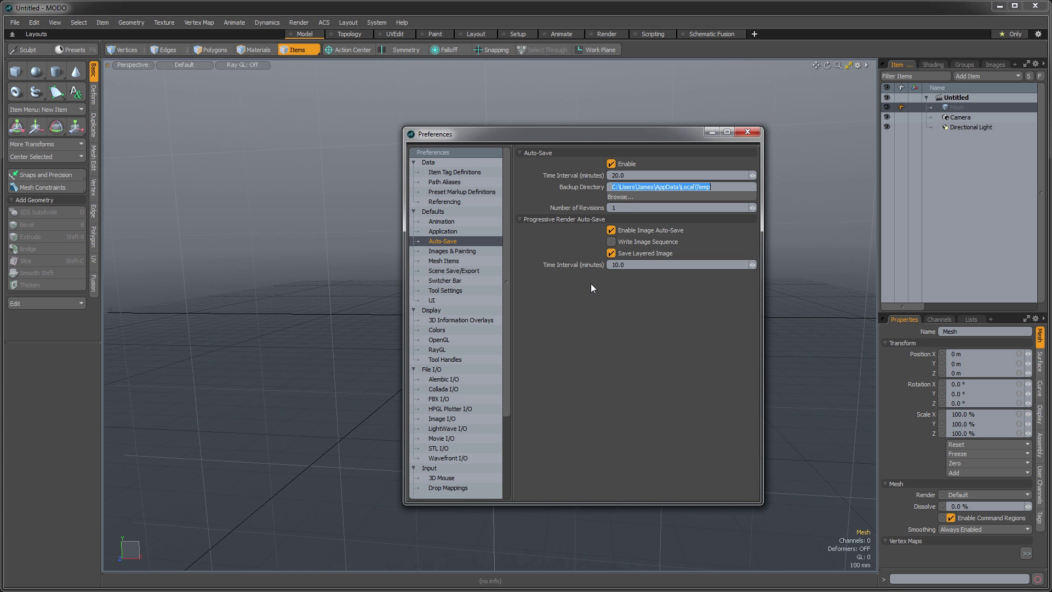
Close Preferences and Config Export a Preferences-only fragment saved as AutoSave_20.CFG
{"action": "left_click", "coordinate": [748, 131]}
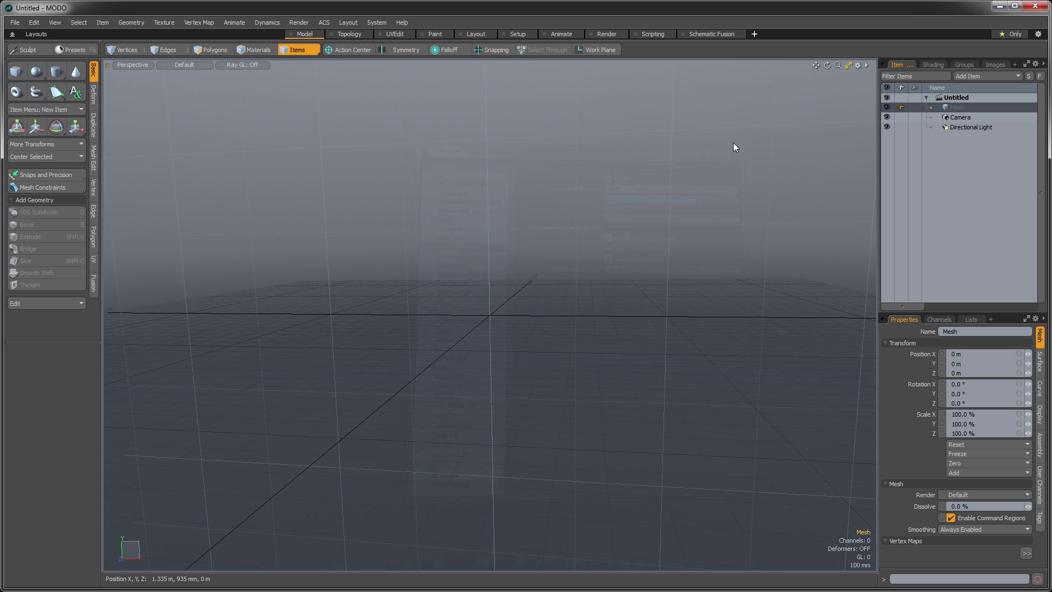
{"action": "left_click", "coordinate": [14, 25]}
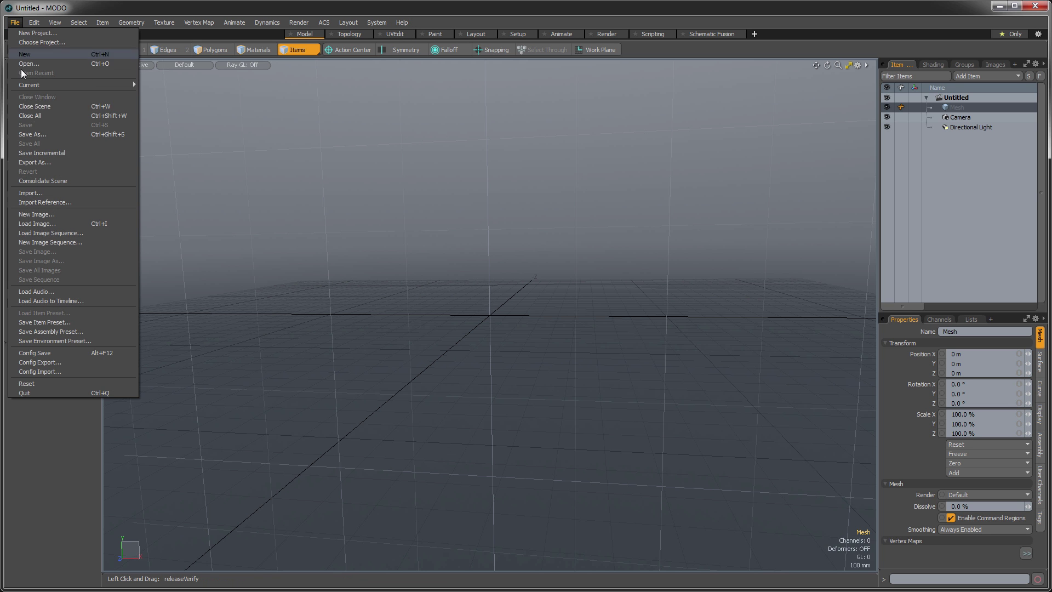
{"action": "left_click", "coordinate": [24, 362]}
{"action": "left_click", "coordinate": [267, 493]}
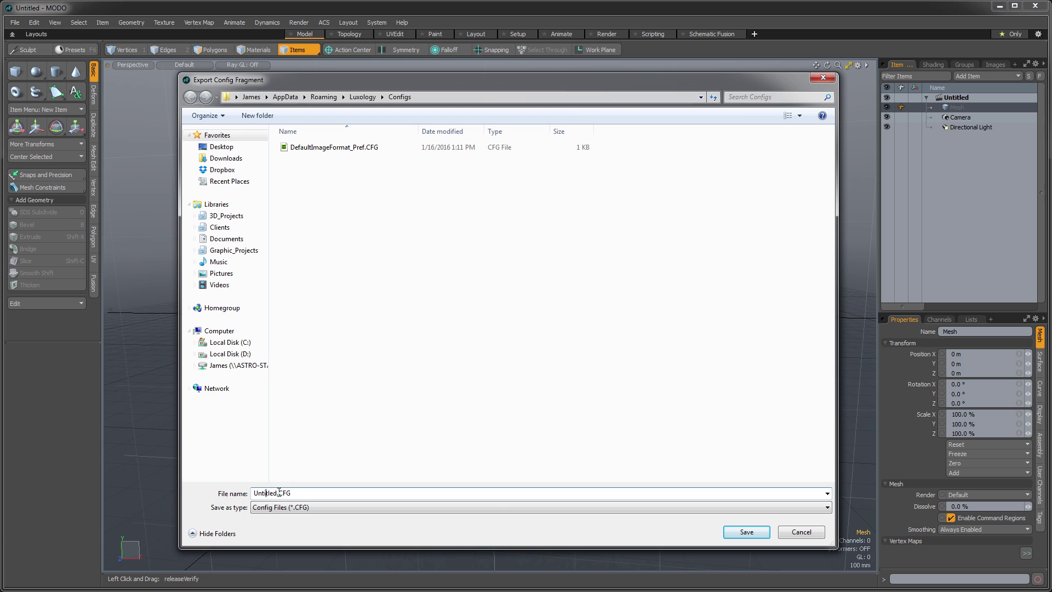
{"action": "double_click", "coordinate": [280, 492]}
{"action": "type", "text": "AutoSave_20."}
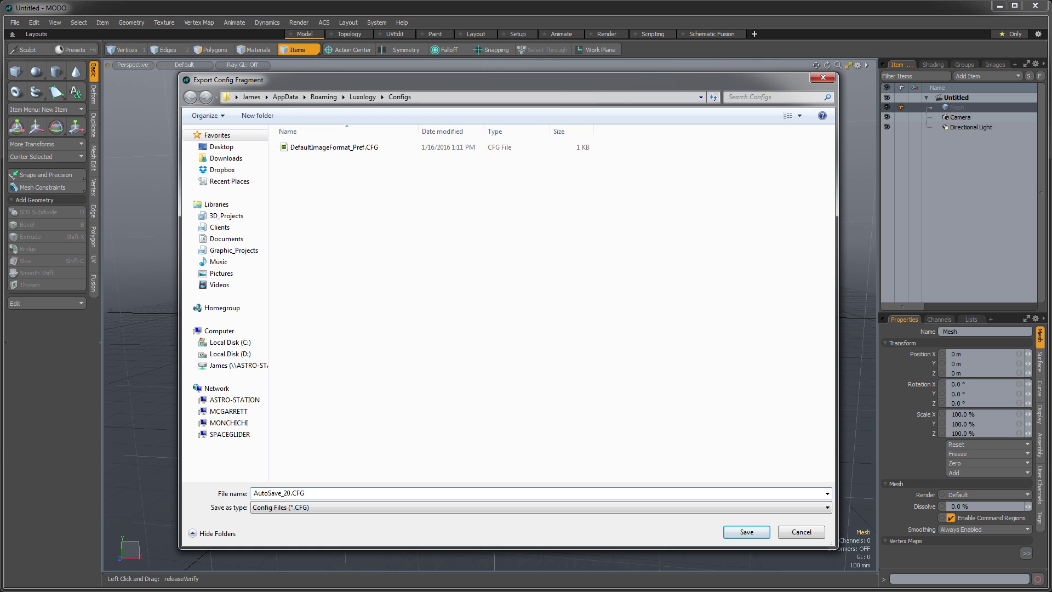
{"action": "left_click", "coordinate": [734, 534]}
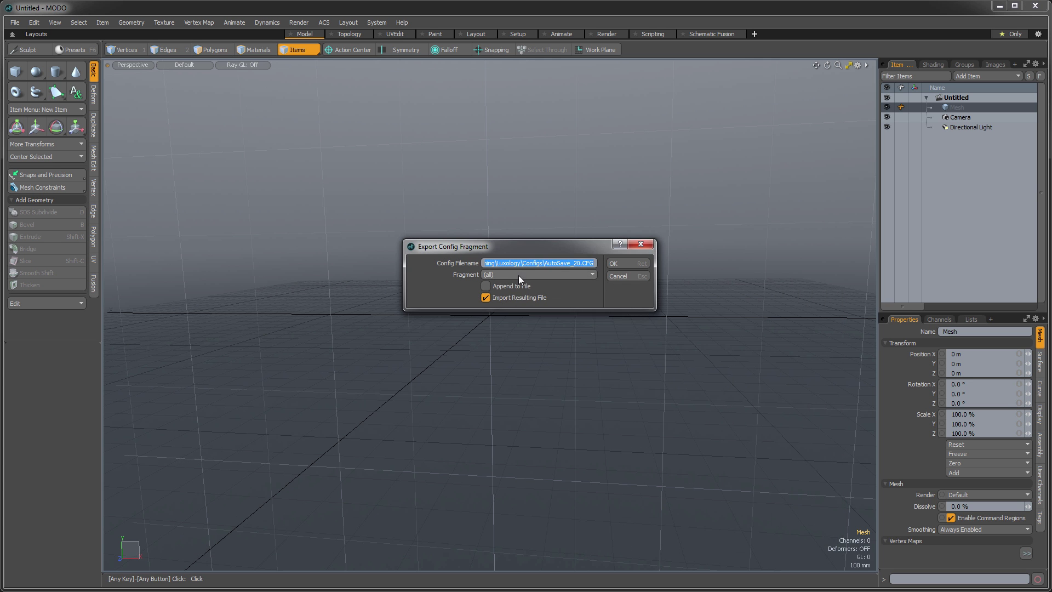
{"action": "left_click", "coordinate": [520, 275]}
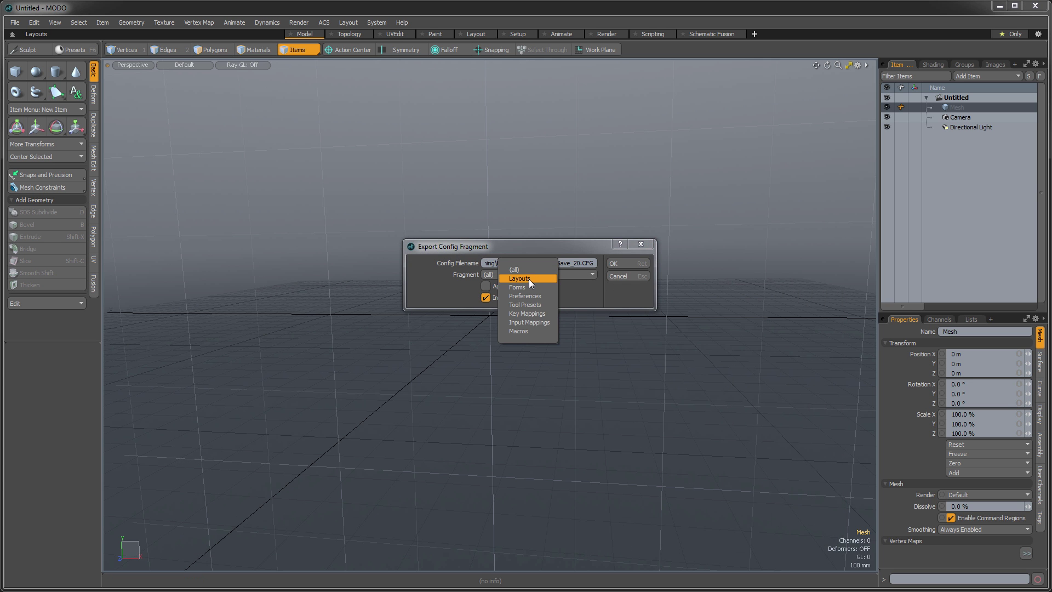
{"action": "left_click", "coordinate": [535, 295]}
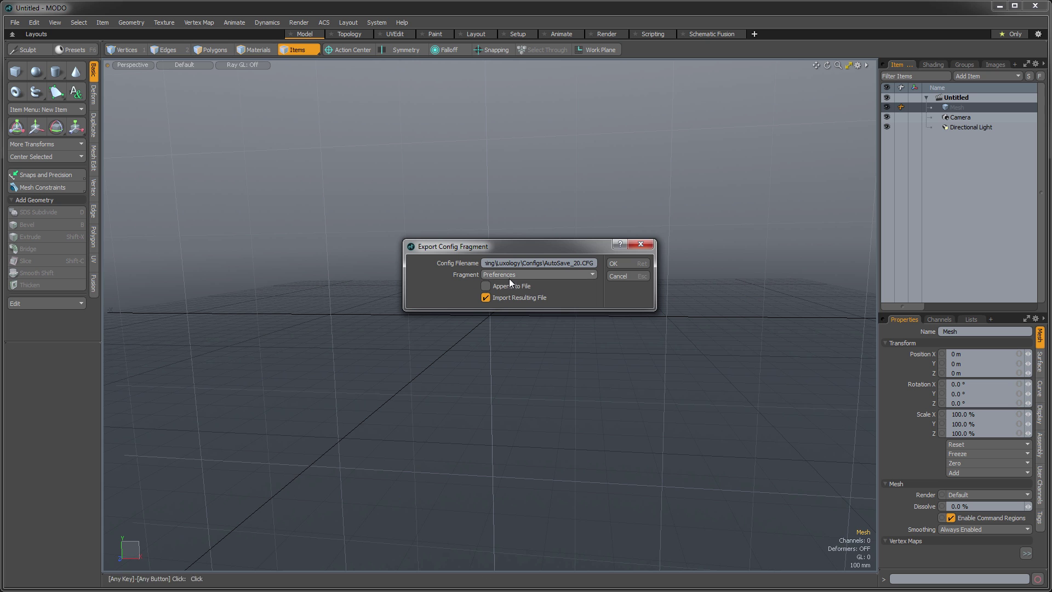
{"action": "left_click", "coordinate": [620, 260]}
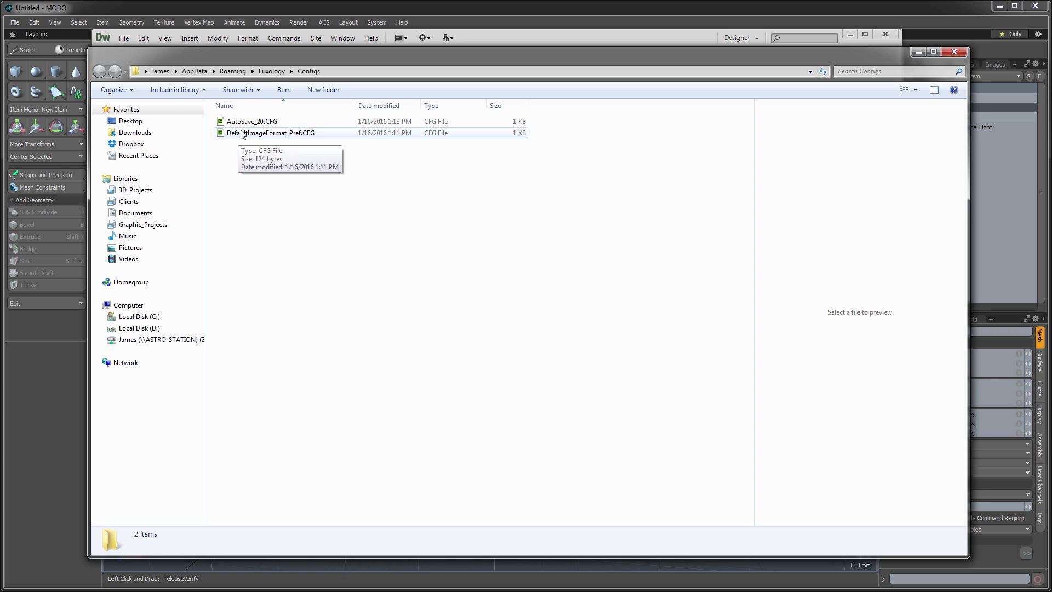
Open DefaultImageFormat_Pref.CFG in Dreamweaver and inspect its PNG16 config block
{"action": "double_click", "coordinate": [243, 134]}
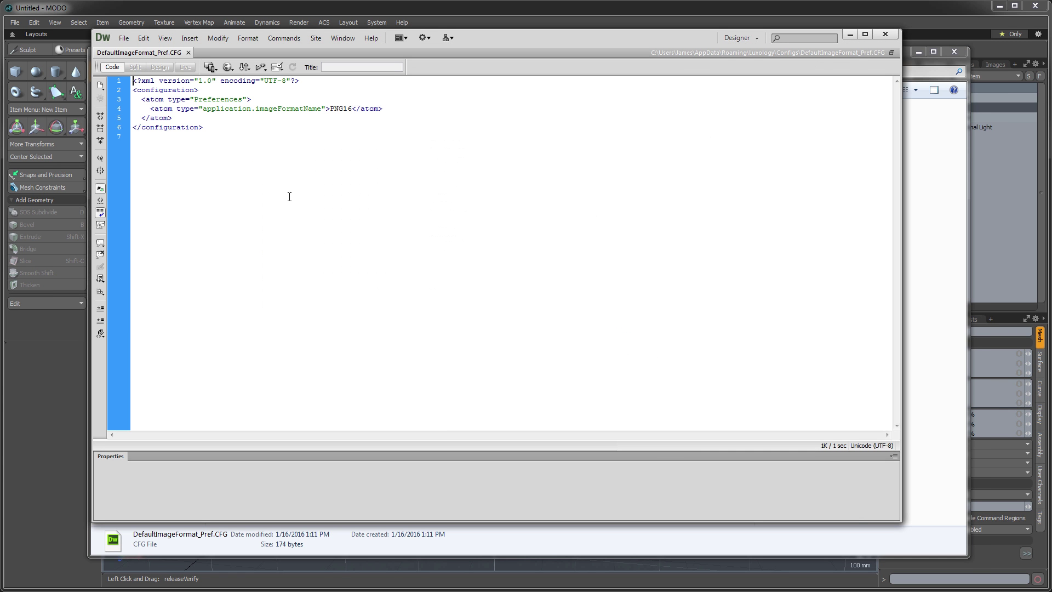
{"action": "left_click_drag", "start_coordinate": [204, 127], "coordinate": [137, 90]}
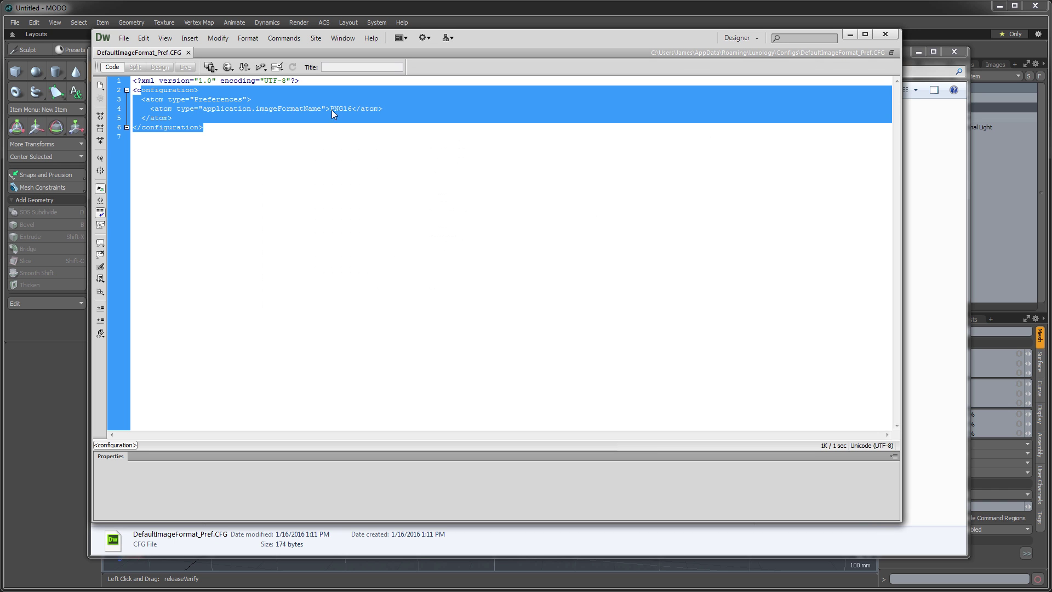
{"action": "left_click", "coordinate": [281, 155]}
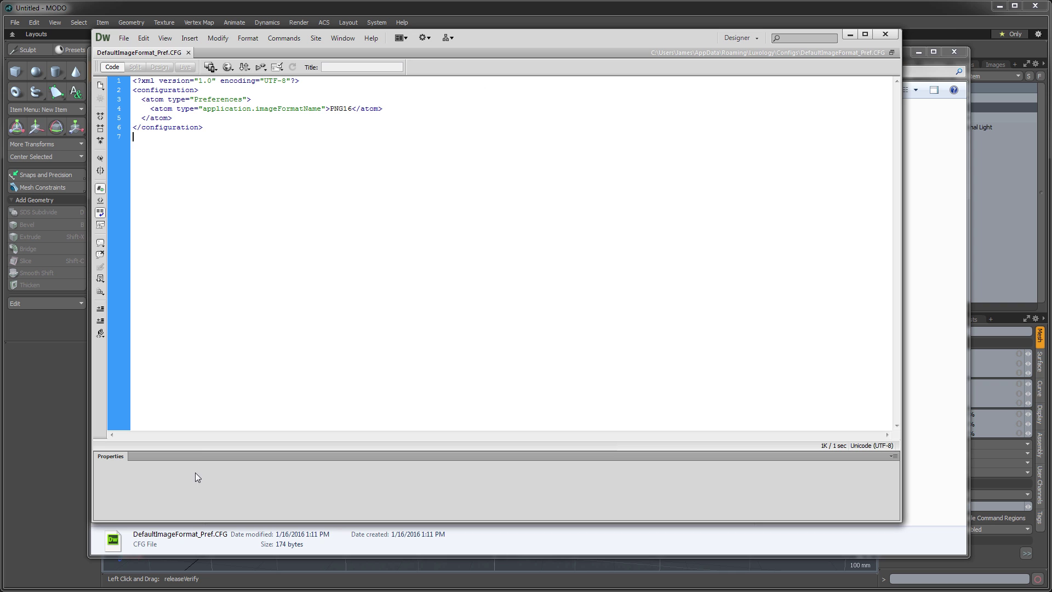
Open AutoSave_20.CFG to confirm autosave.time 20, then close Dreamweaver
{"action": "left_click", "coordinate": [499, 535]}
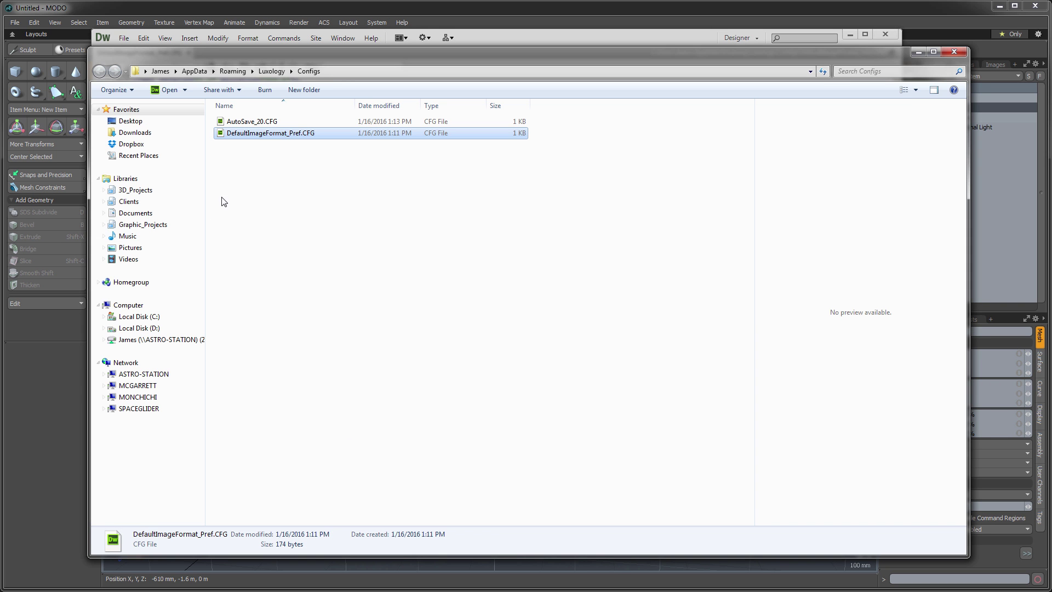
{"action": "double_click", "coordinate": [248, 121]}
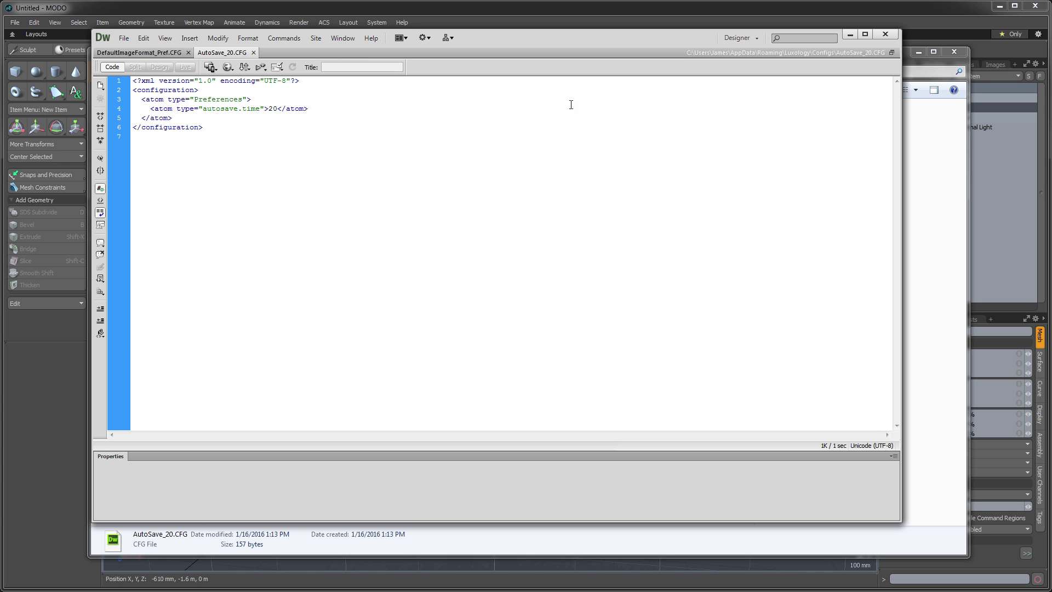
{"action": "left_click", "coordinate": [885, 35]}
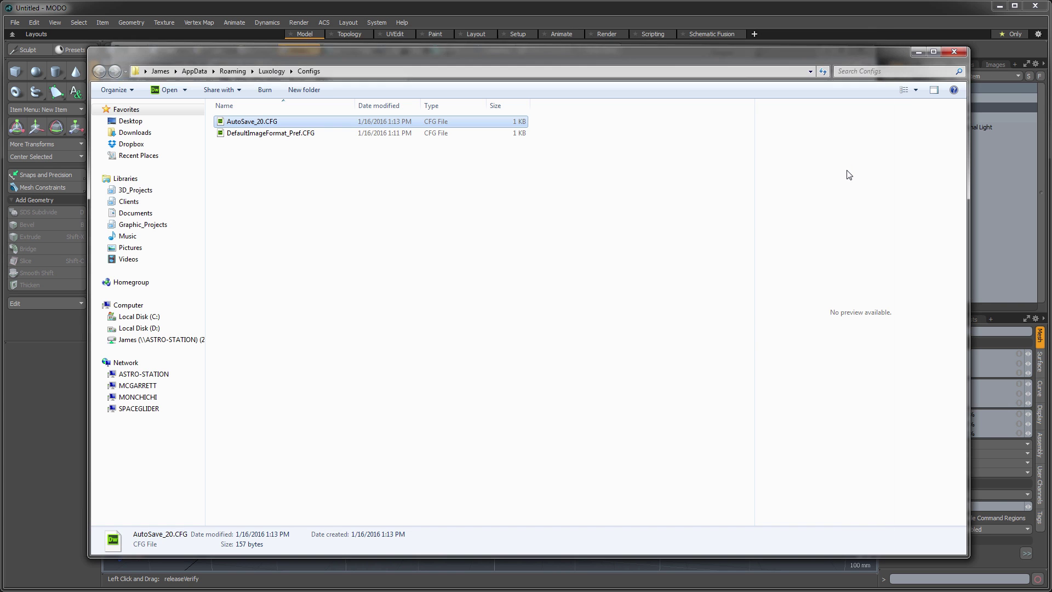
{"action": "left_click", "coordinate": [663, 213]}
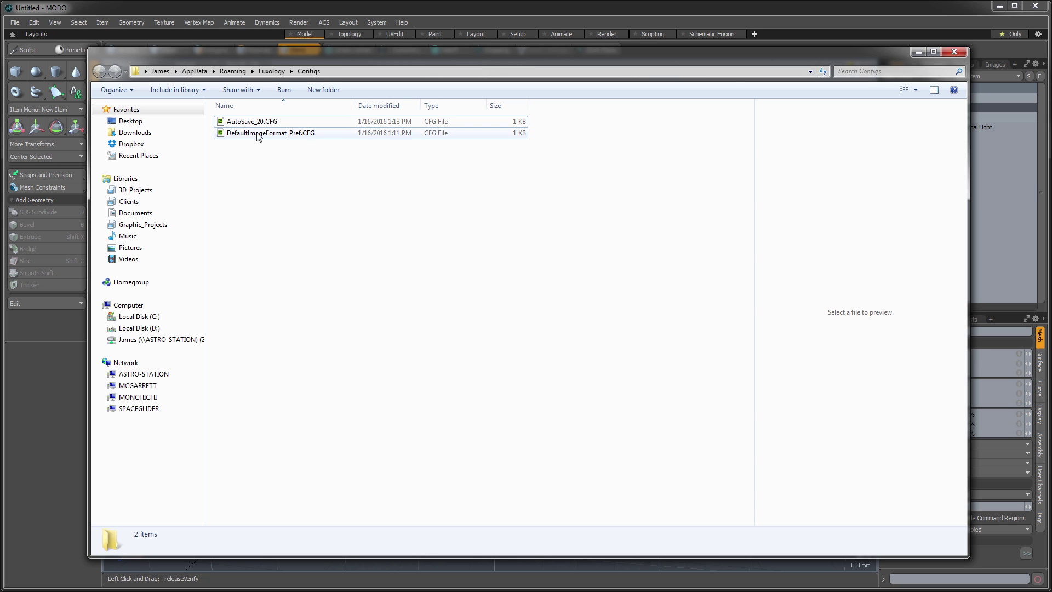
Close Explorer and open the AppData\Roaming\Luxology user folder from MODO's System menu
{"action": "left_click", "coordinate": [952, 52]}
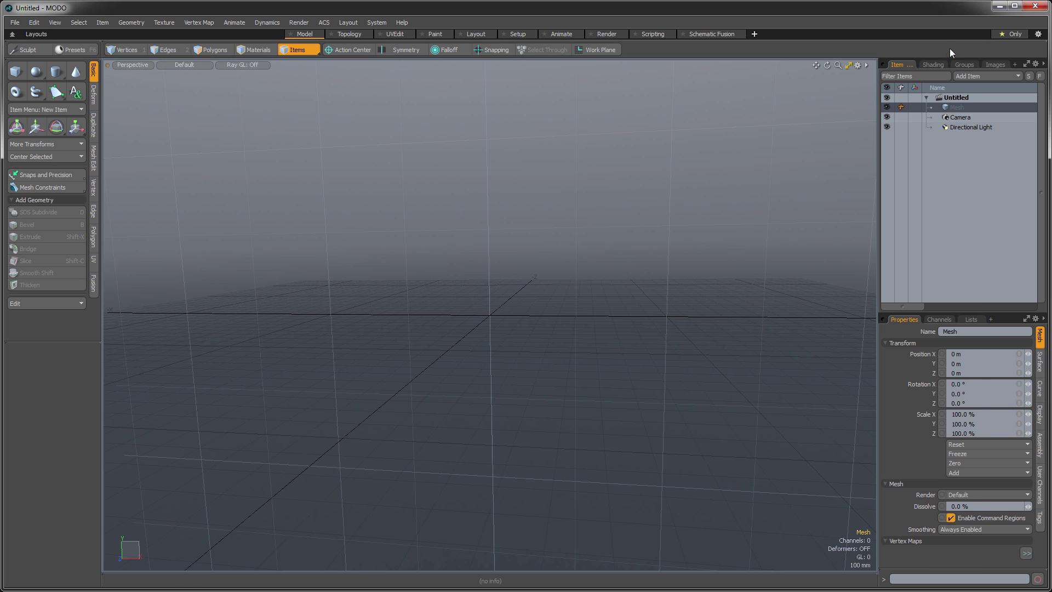
{"action": "left_click", "coordinate": [376, 23]}
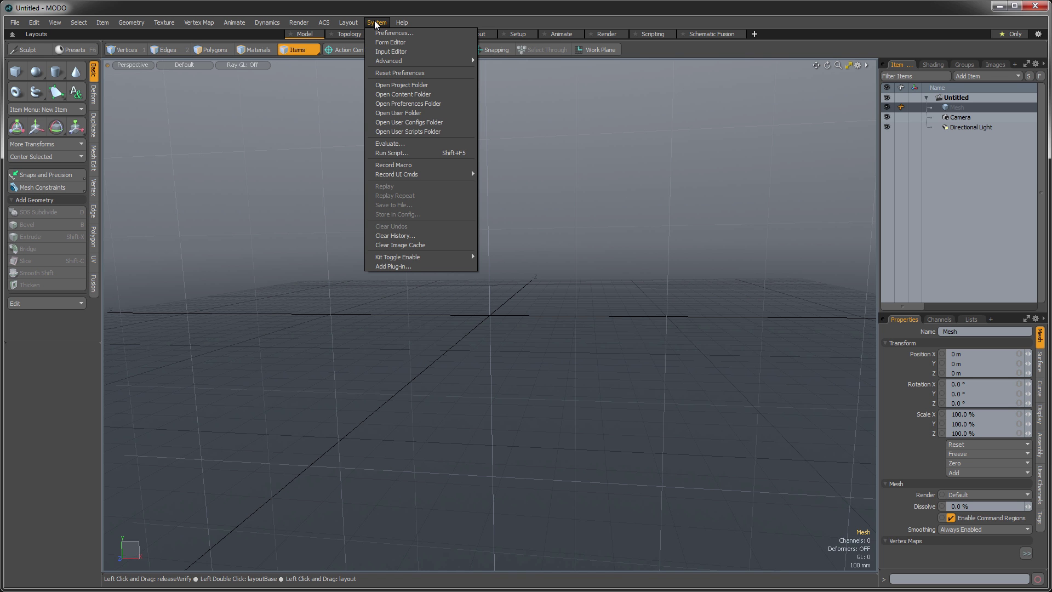
{"action": "left_click", "coordinate": [387, 113]}
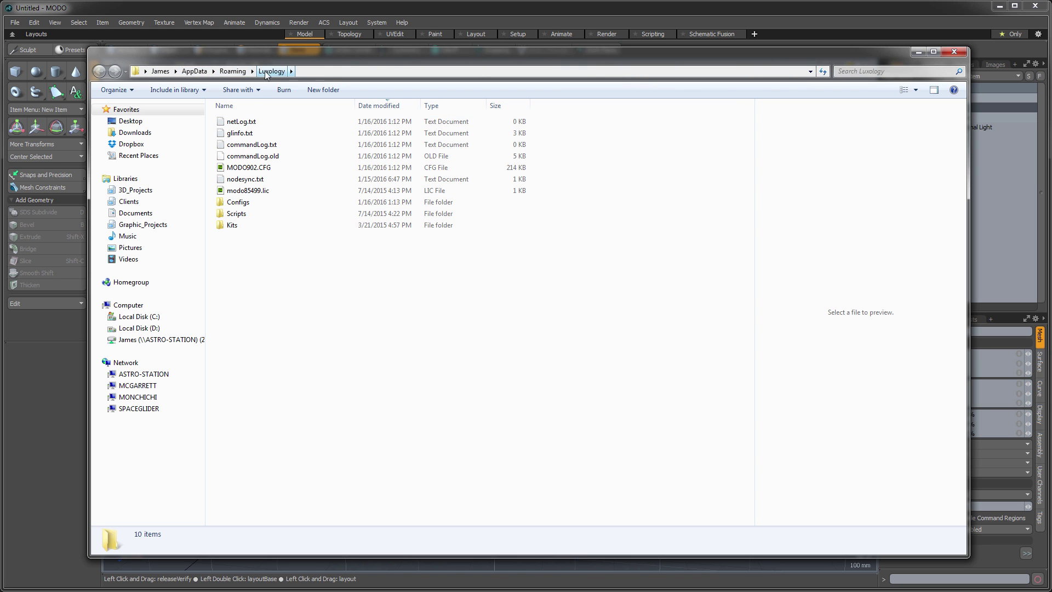
Inspect modo85499.lic, MODO902.CFG and nodesync.txt, then close Explorer and quit MODO
{"action": "left_click", "coordinate": [244, 190]}
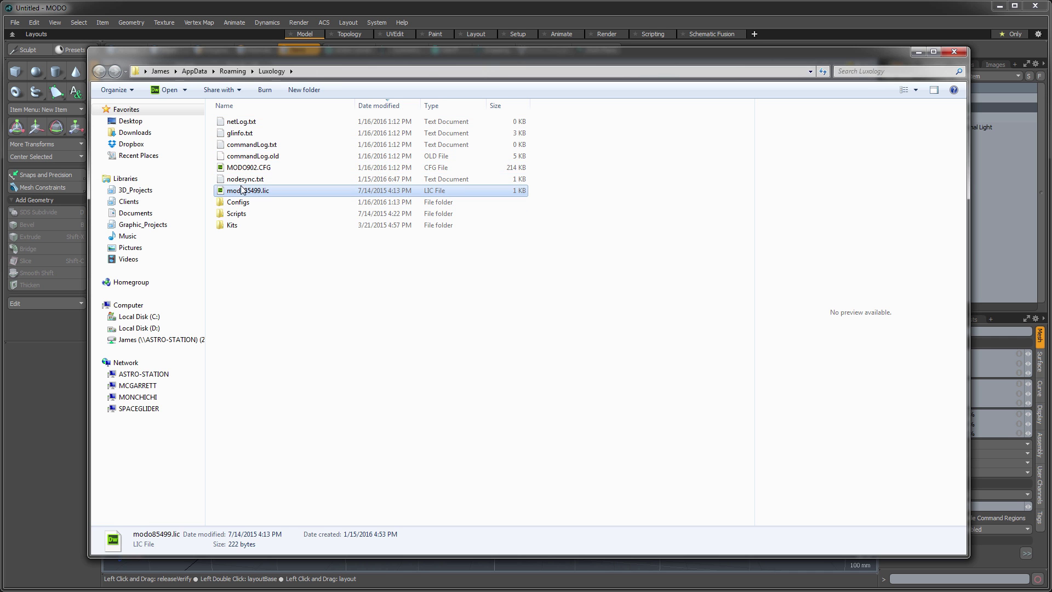
{"action": "left_click", "coordinate": [244, 169]}
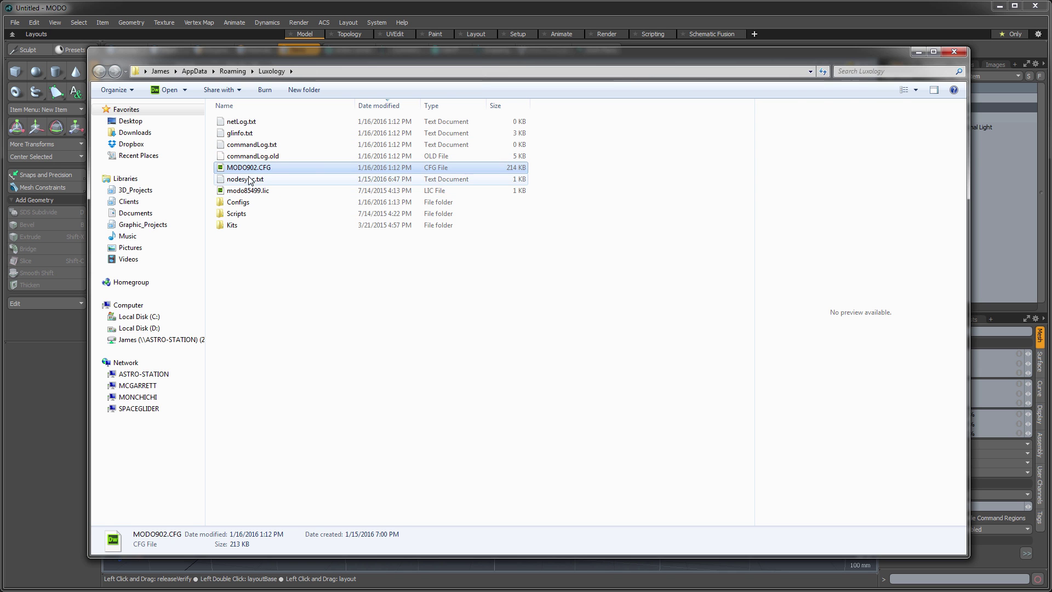
{"action": "left_click", "coordinate": [247, 179]}
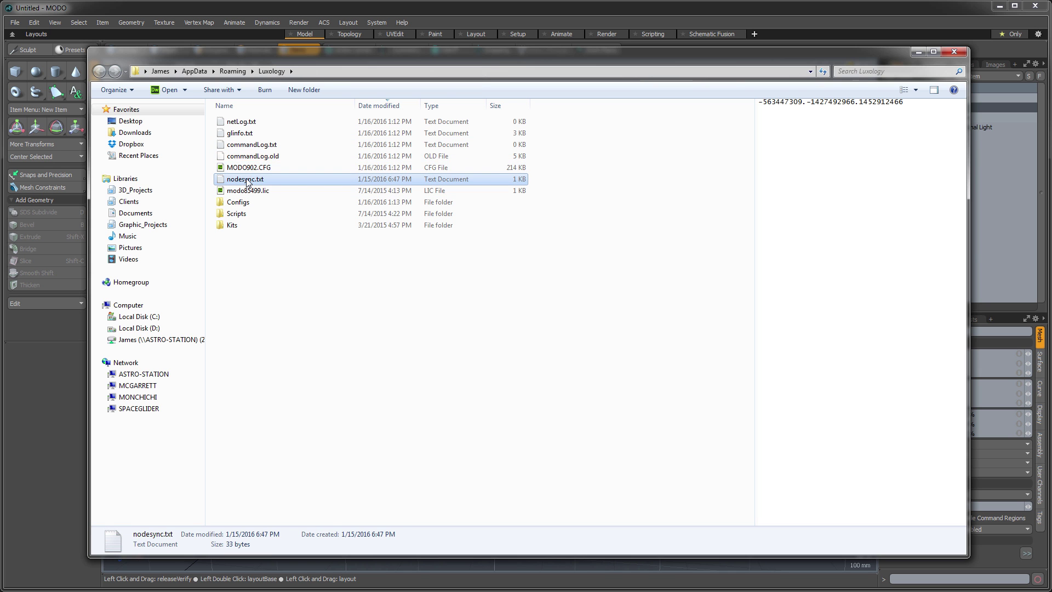
{"action": "left_click", "coordinate": [954, 51]}
{"action": "left_click", "coordinate": [1033, 7]}
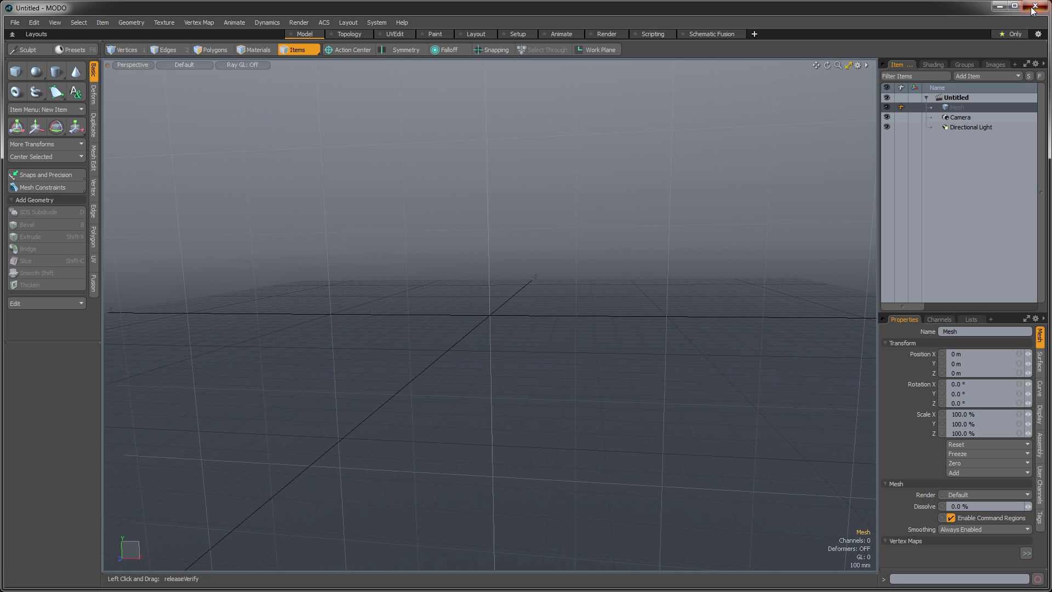
Delete the six files netLog.txt through nodesync.txt to the Recycle Bin, then open Configs
{"action": "left_click", "coordinate": [1033, 7]}
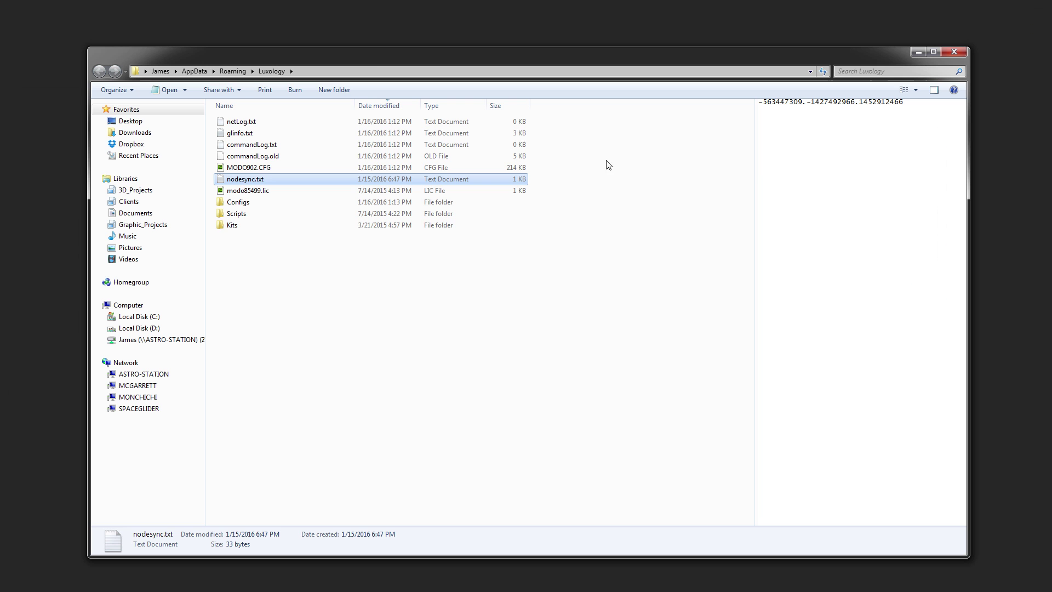
{"action": "left_click", "coordinate": [237, 124], "text": "shift"}
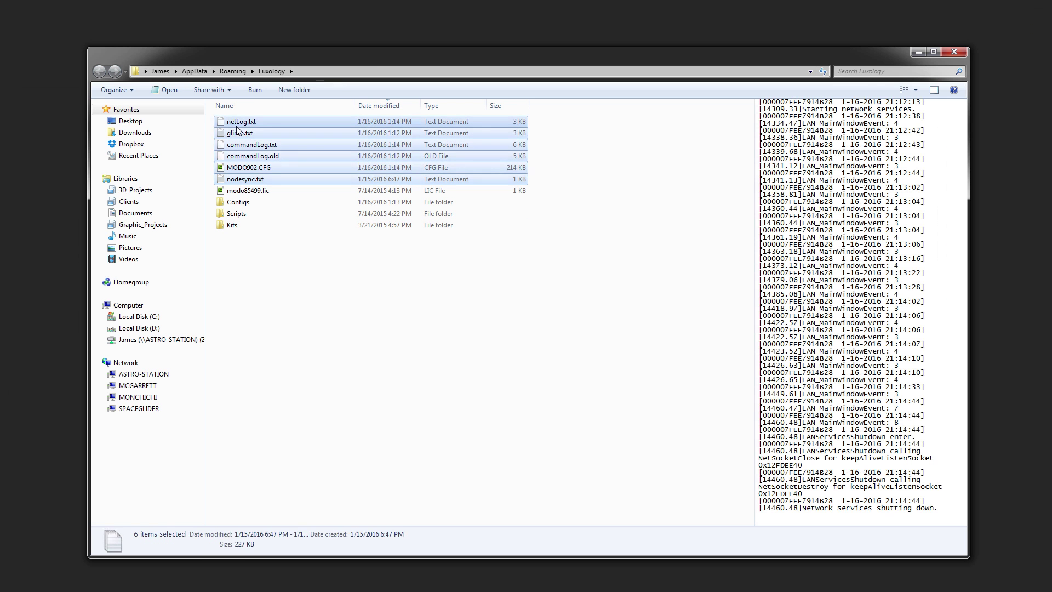
{"action": "right_click", "coordinate": [237, 127]}
{"action": "left_click", "coordinate": [263, 275]}
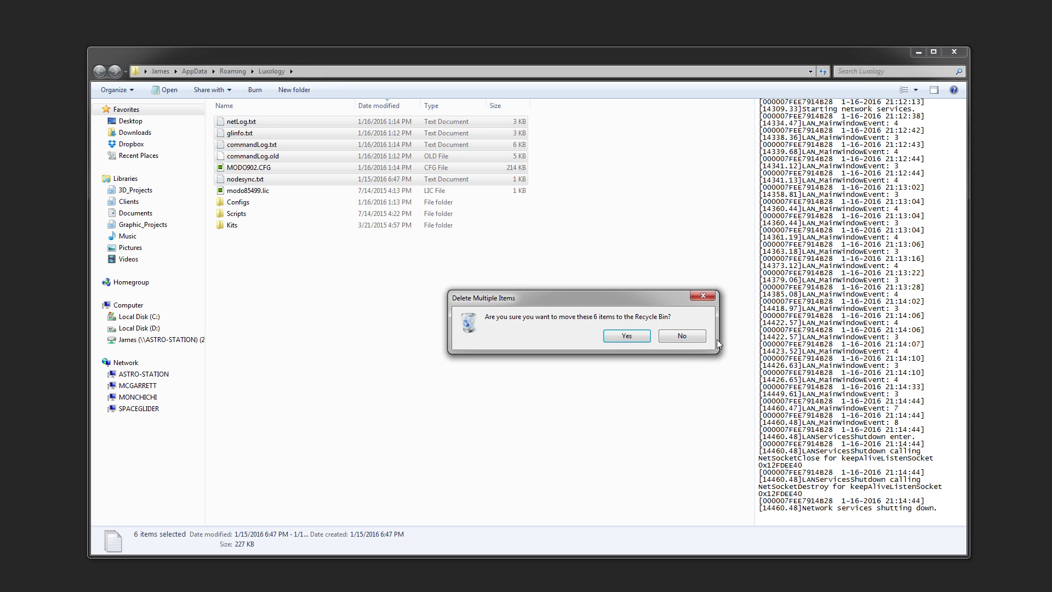
{"action": "left_click", "coordinate": [633, 336]}
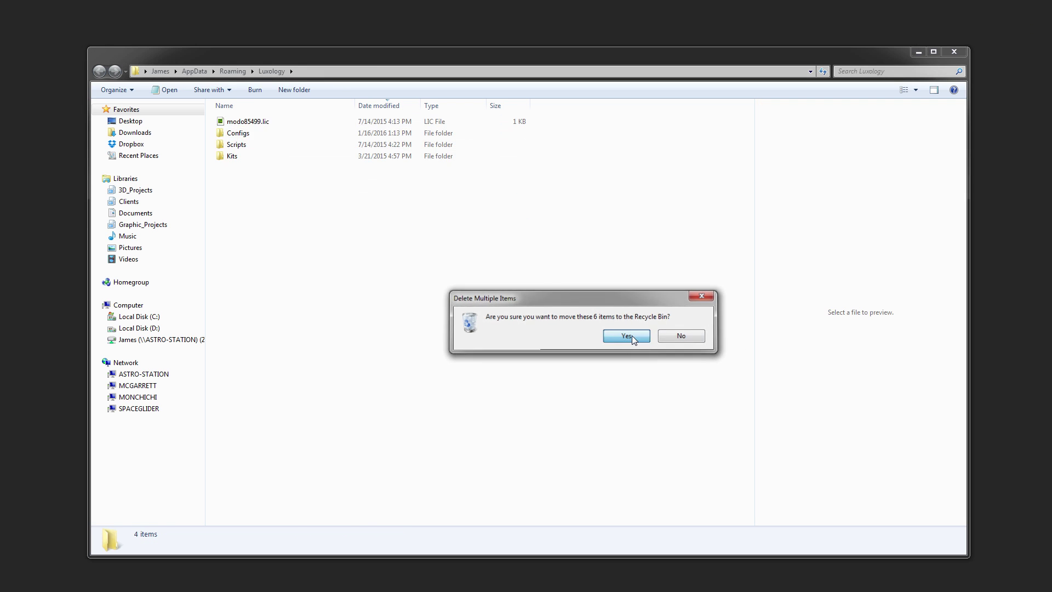
{"action": "double_click", "coordinate": [235, 134]}
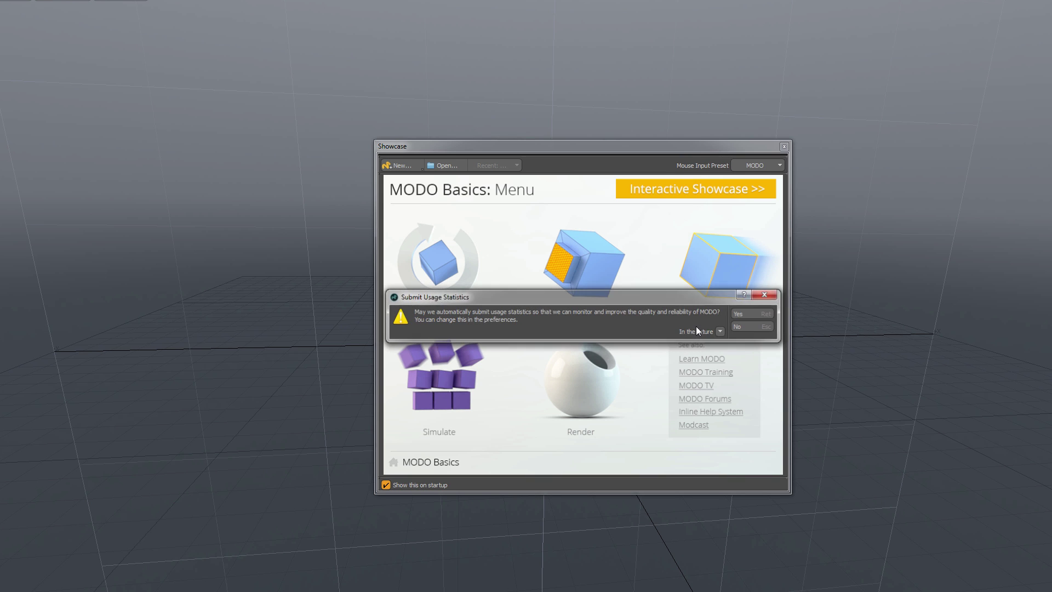
Decline usage statistics and stop the Showcase from appearing on startup
{"action": "left_click", "coordinate": [735, 314]}
{"action": "left_click", "coordinate": [394, 487]}
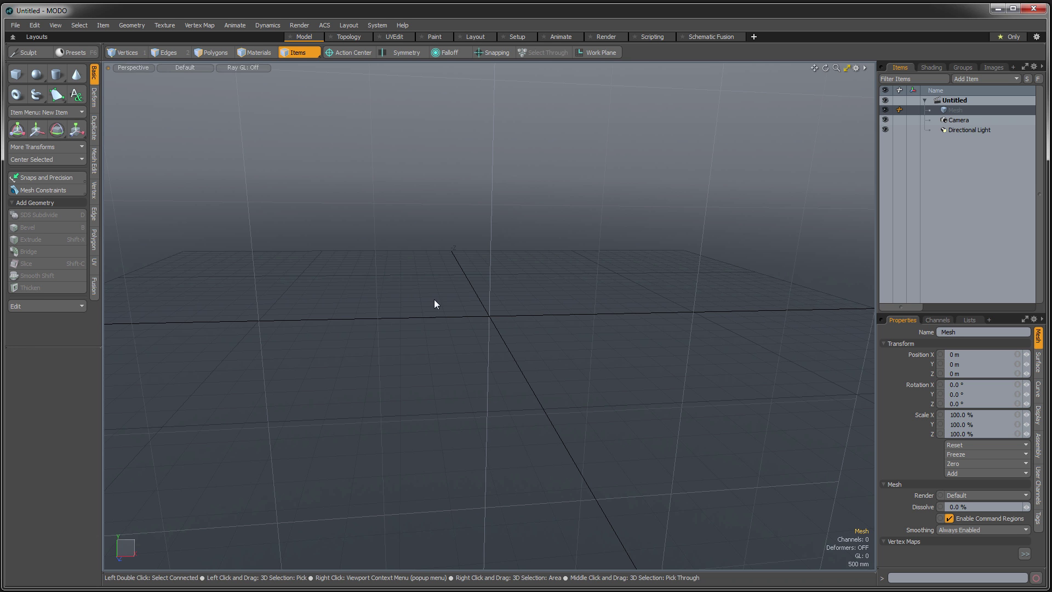
{"action": "left_click", "coordinate": [368, 25]}
{"action": "left_click", "coordinate": [383, 34]}
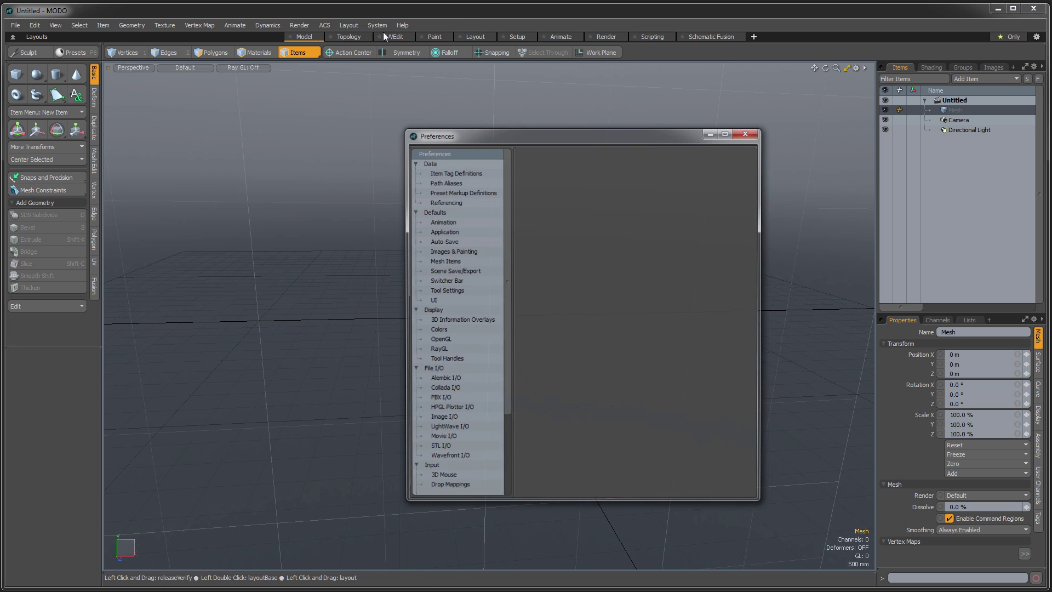
{"action": "scroll", "coordinate": [467, 378], "scroll_direction": "down", "scroll_amount": 1}
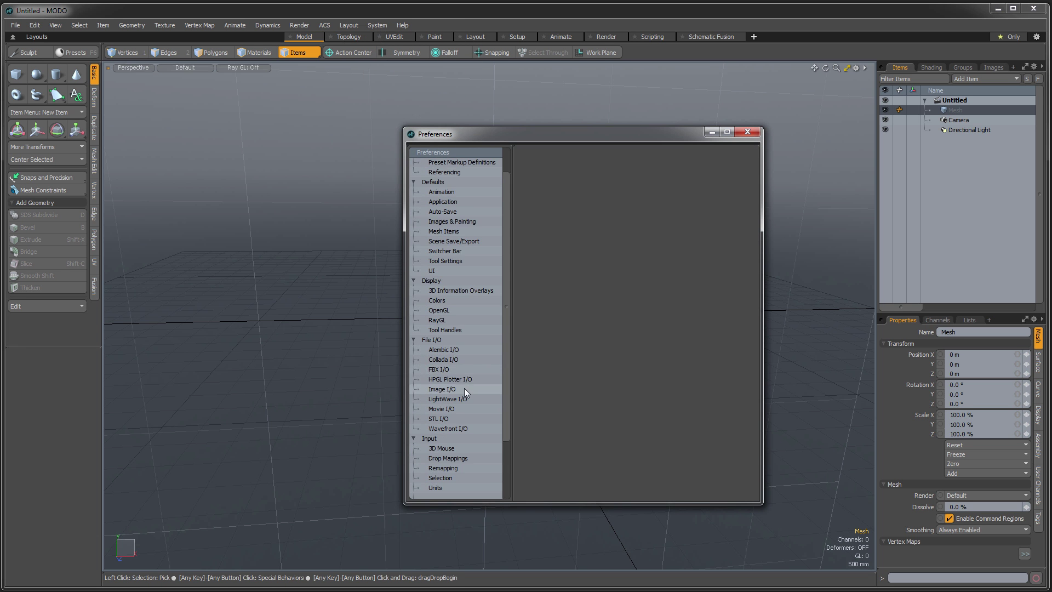
{"action": "scroll", "coordinate": [465, 389], "scroll_direction": "down", "scroll_amount": 2}
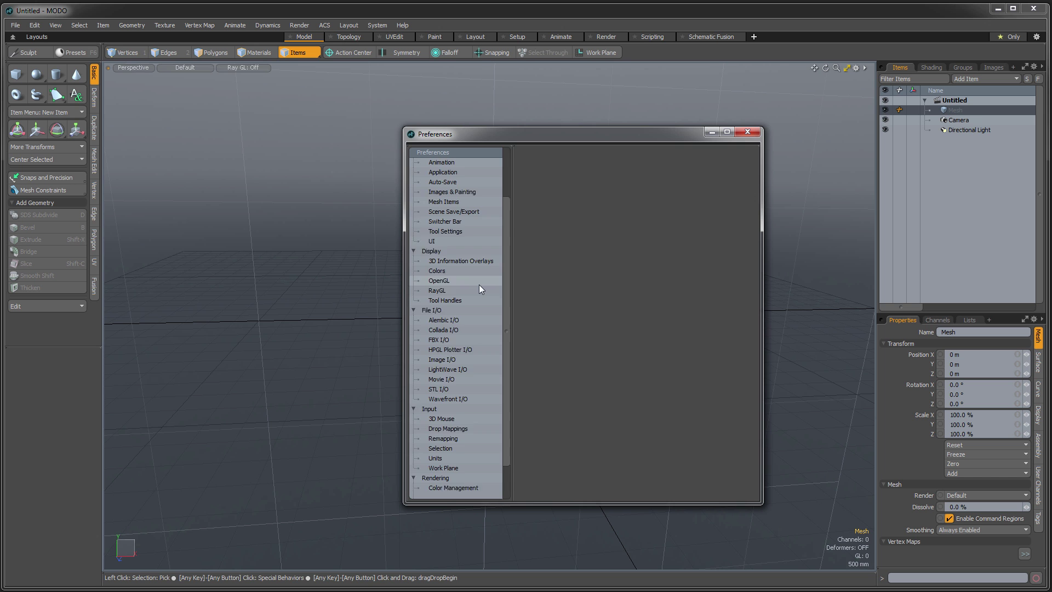
{"action": "scroll", "coordinate": [479, 285], "scroll_direction": "up", "scroll_amount": 1}
{"action": "left_click", "coordinate": [460, 210]}
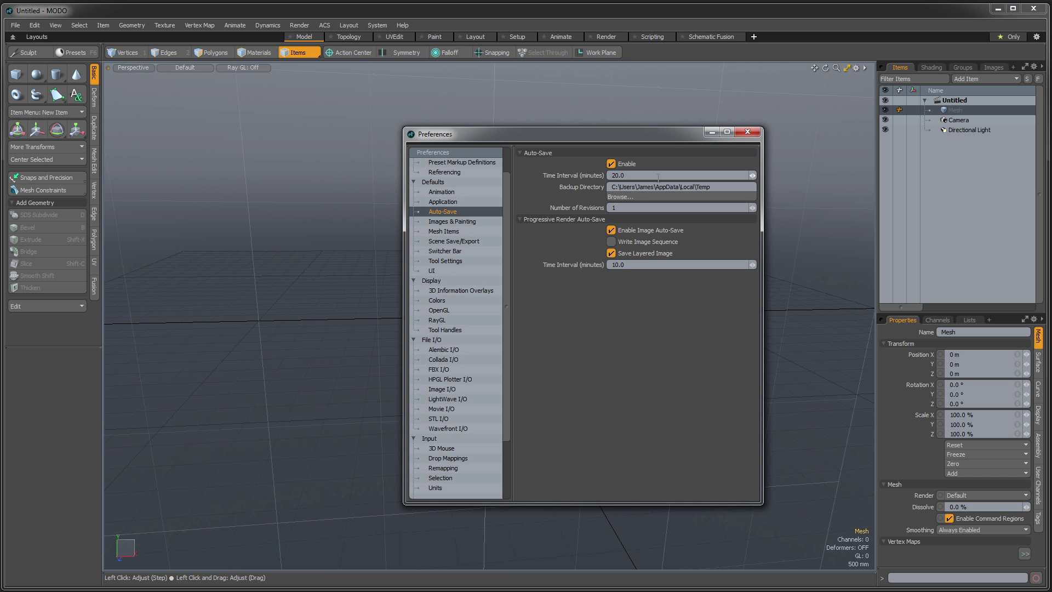
{"action": "scroll", "coordinate": [436, 384], "scroll_direction": "down", "scroll_amount": 1}
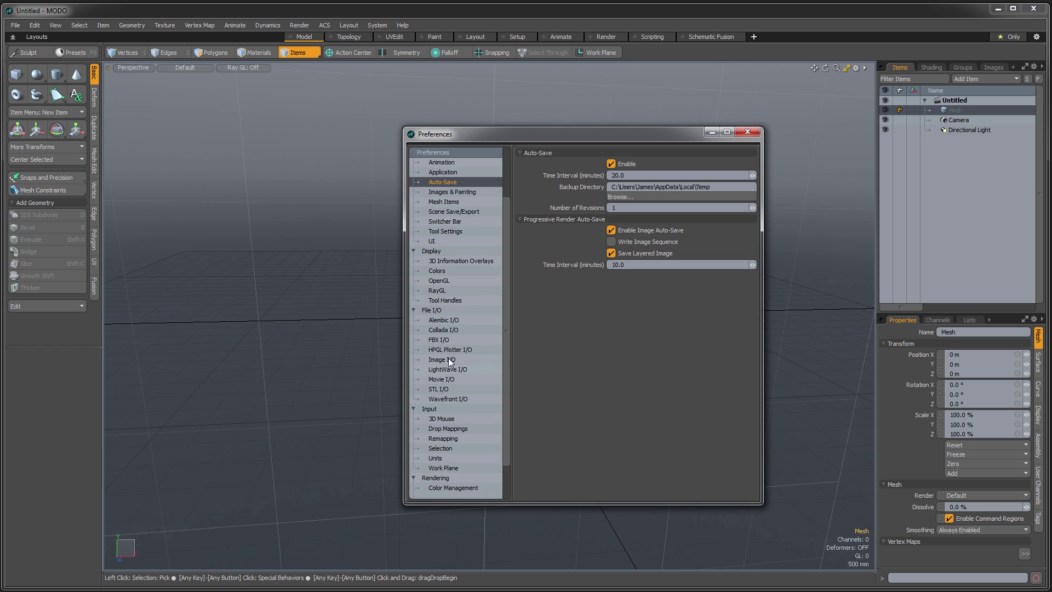
{"action": "left_click", "coordinate": [449, 360]}
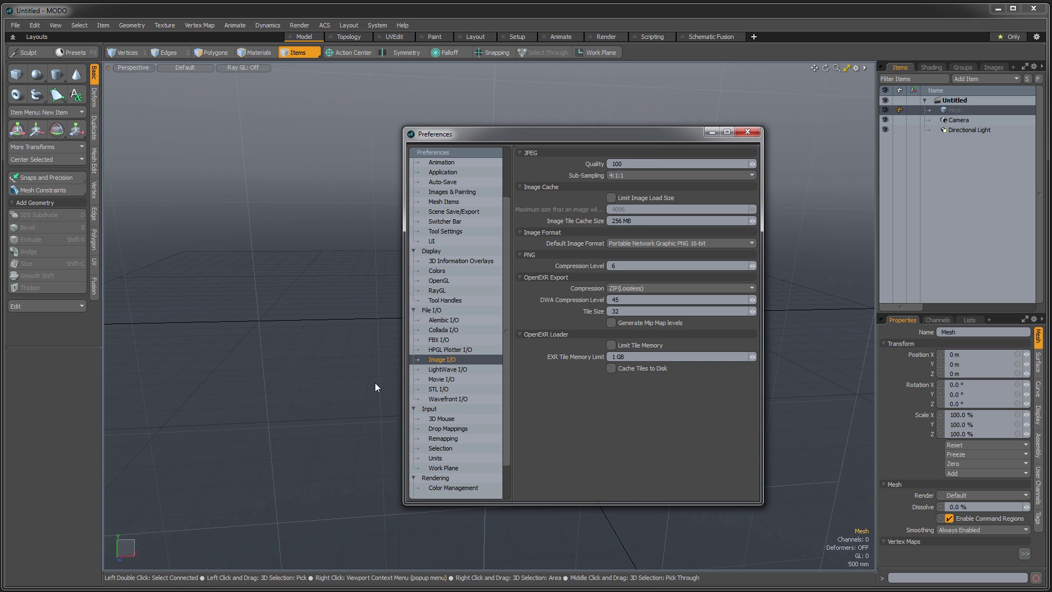
{"action": "left_click", "coordinate": [746, 132]}
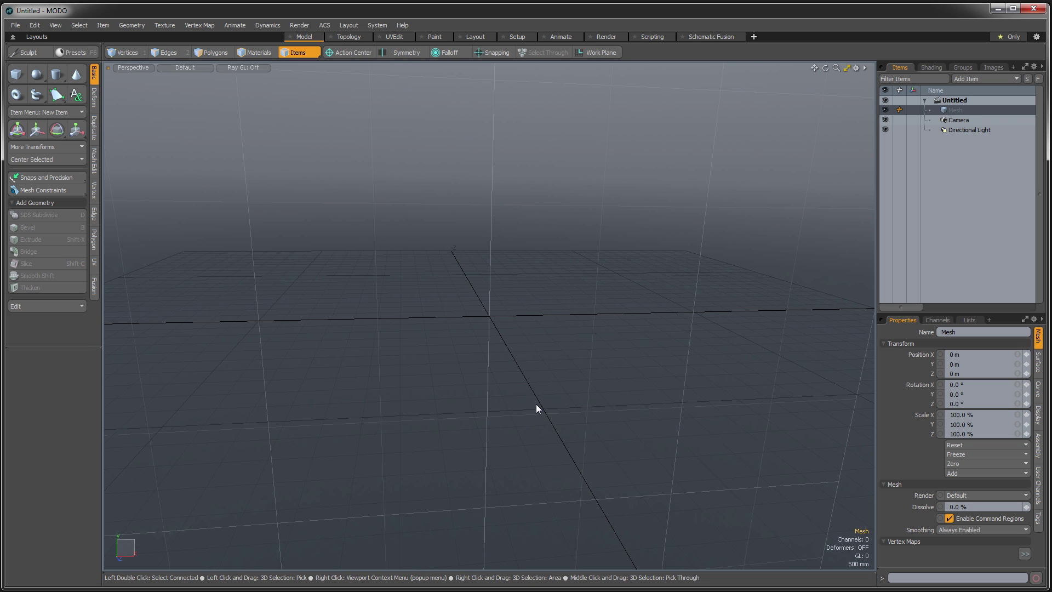
Open the File menu, then click the empty viewport to dismiss it and deselect Mesh
{"action": "left_click", "coordinate": [16, 25]}
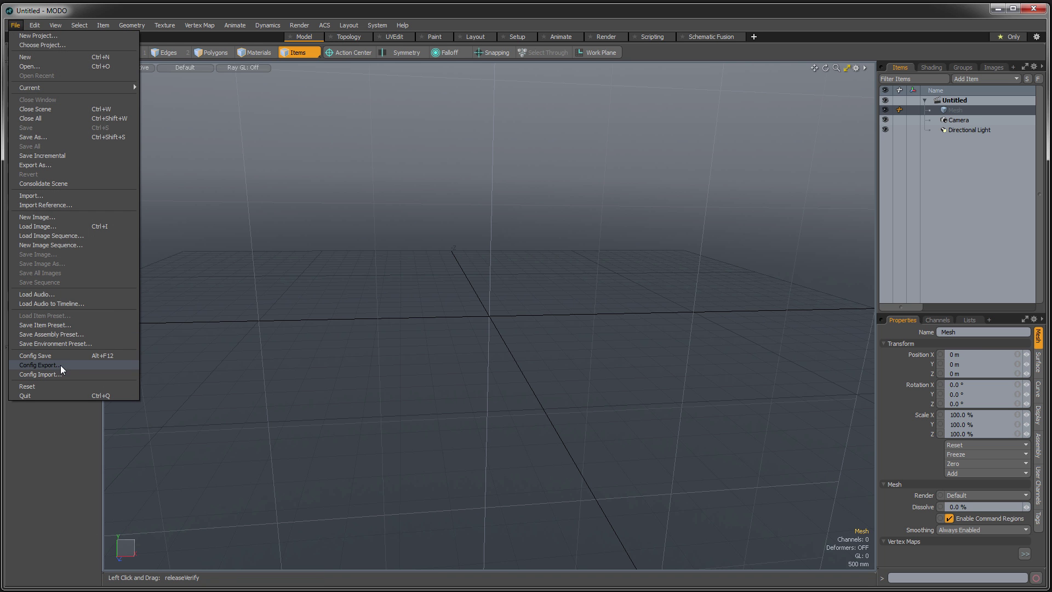
{"action": "left_click", "coordinate": [283, 362]}
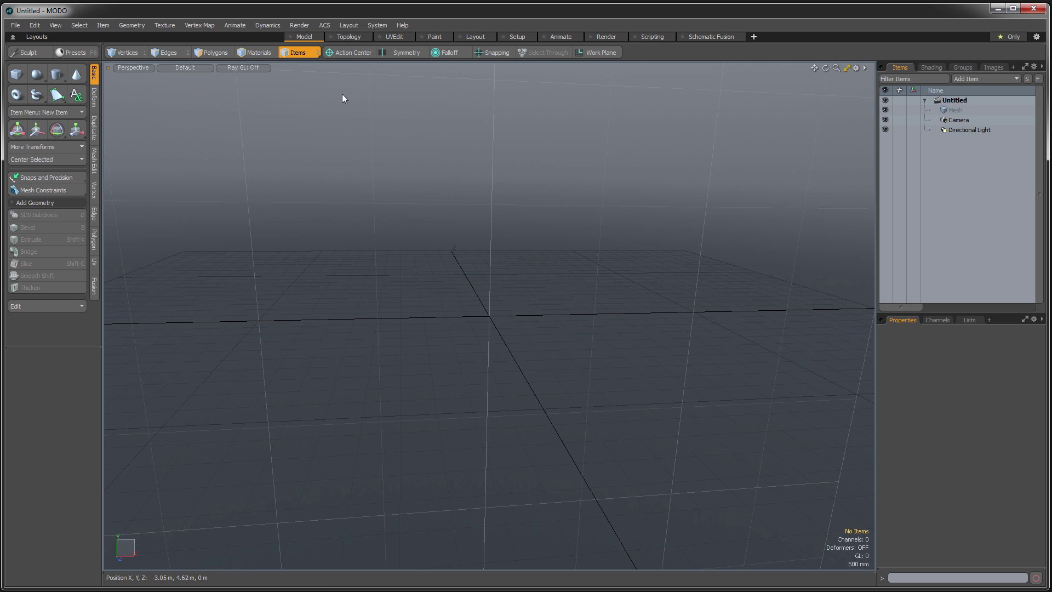